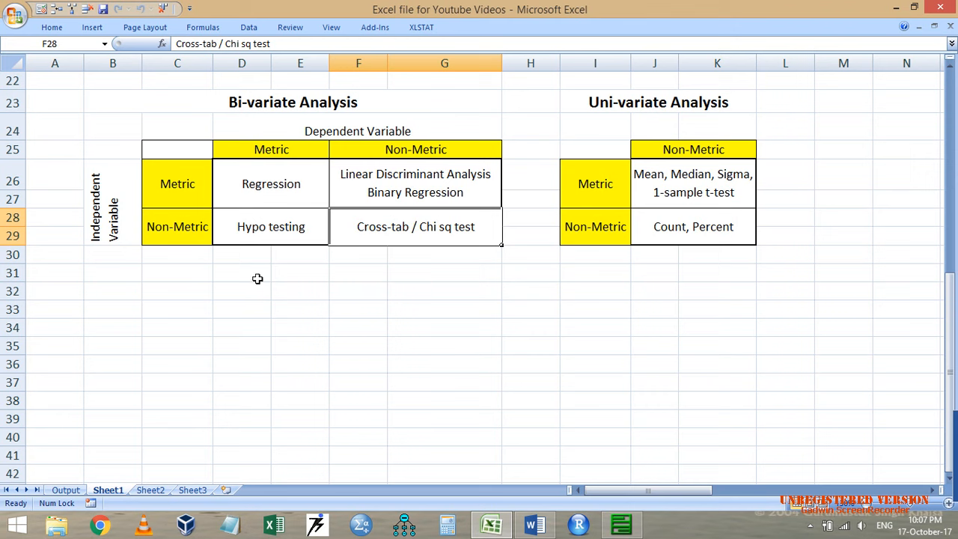
Switch from the Excel analysis chart to MYSTAT and look over the Edumoney data, the output and the One-sample t-test graph.
left_click(398, 231)
left_click(623, 526)
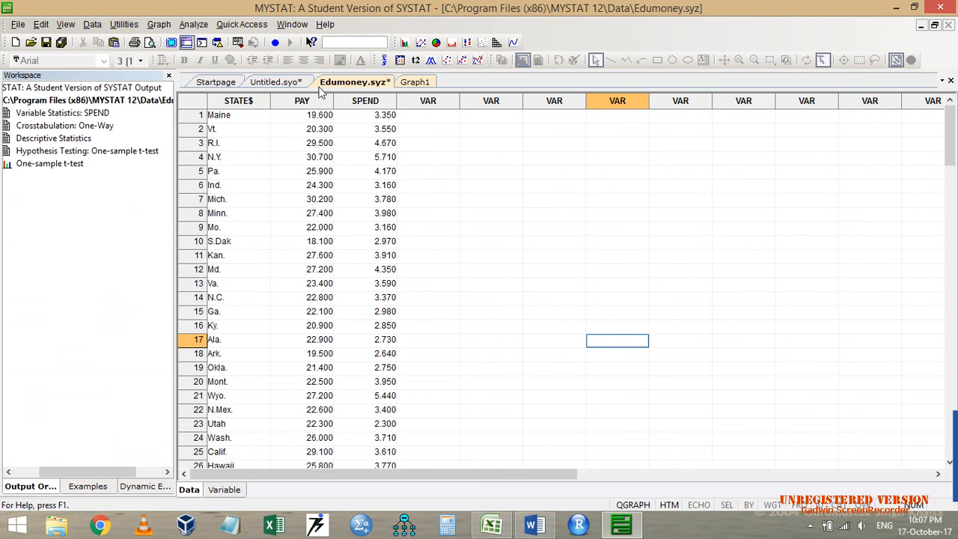
left_click(415, 148)
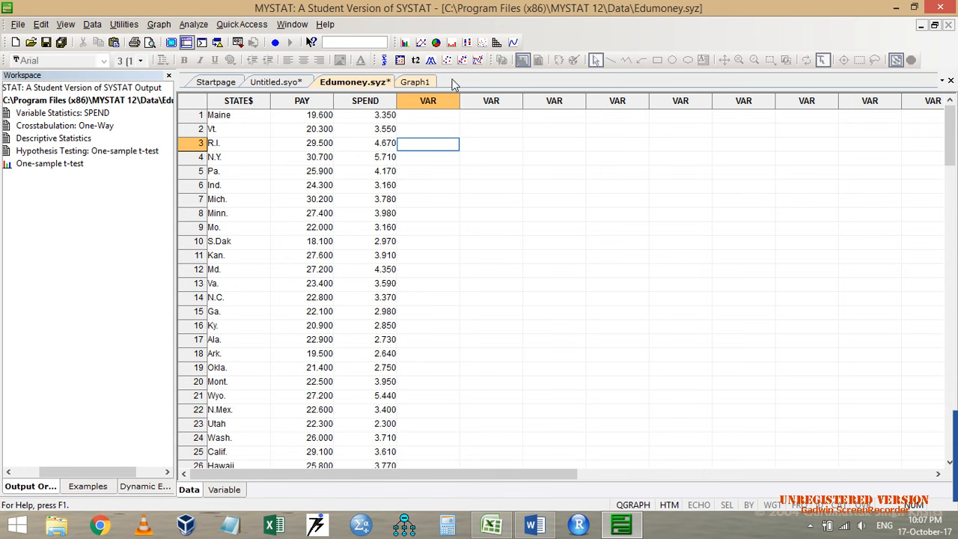
left_click(277, 82)
left_click(339, 84)
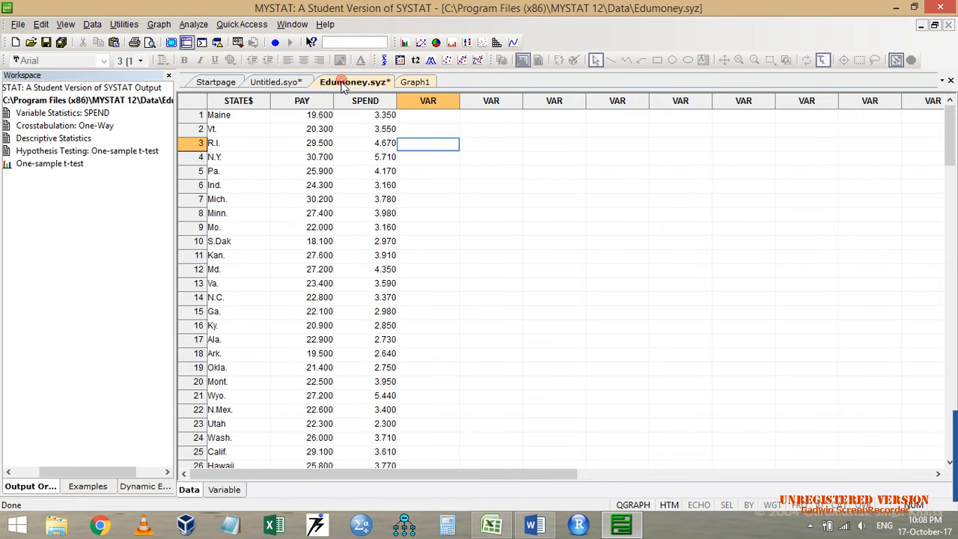
left_click(288, 198)
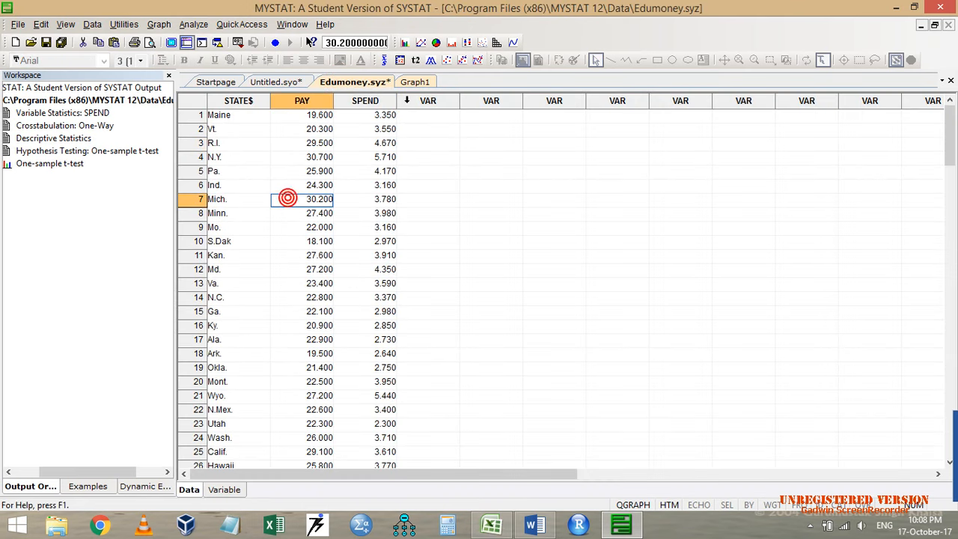
left_click(279, 83)
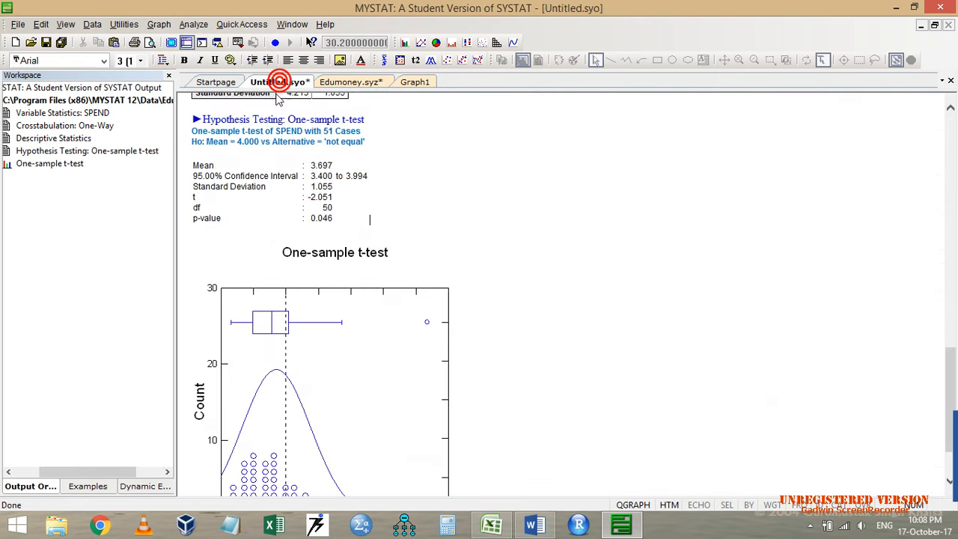
left_click(419, 82)
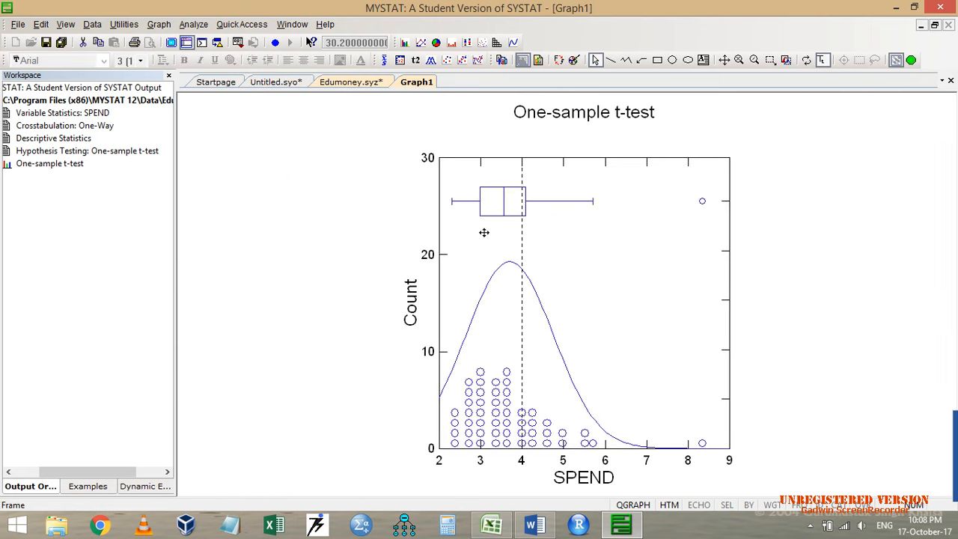
Open the recent data file Crimerw.syz from the start page without saving the changes to Edumoney.syz.
left_click(215, 84)
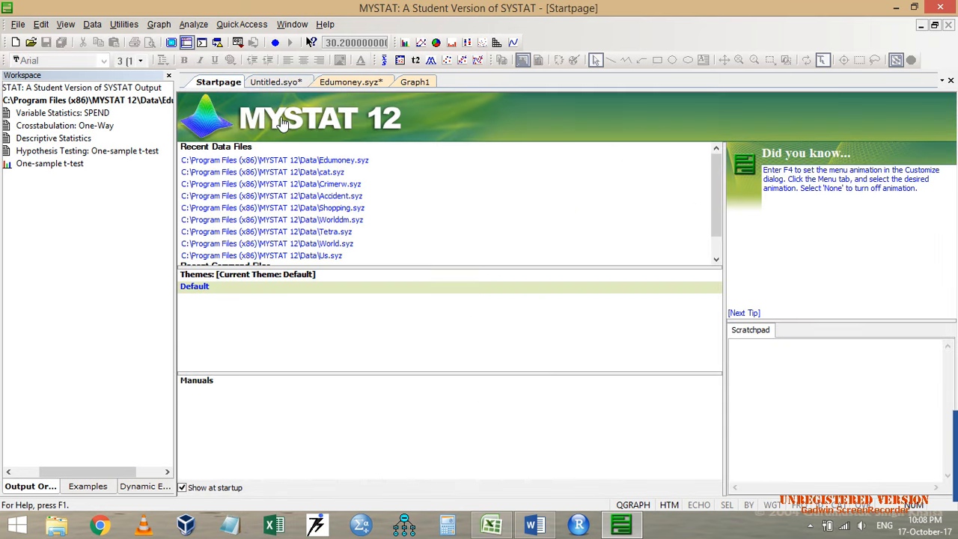
left_click(335, 187)
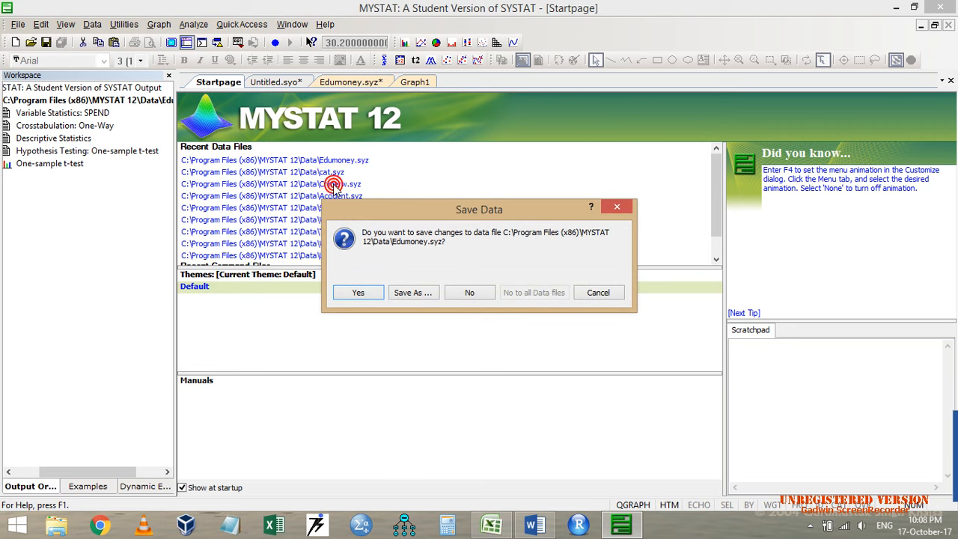
left_click(472, 295)
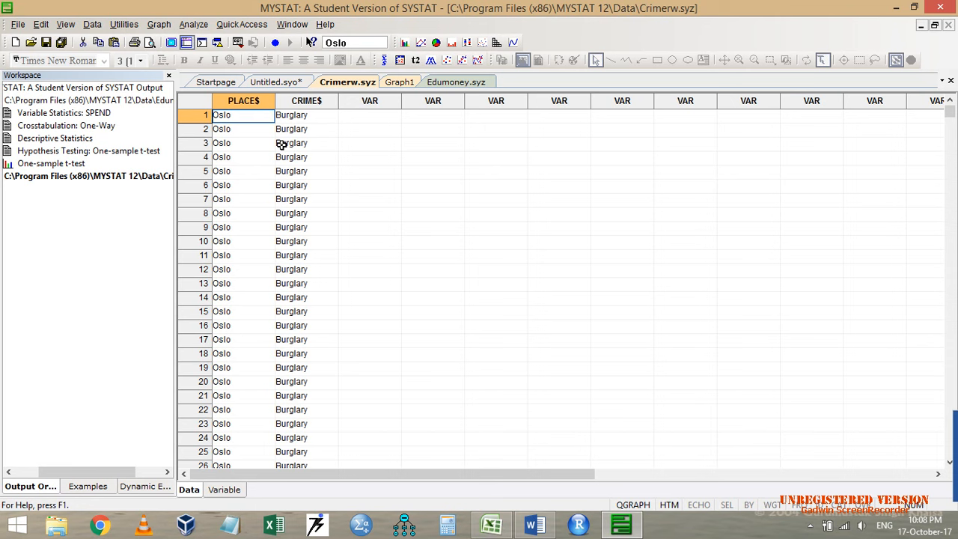
Examine the PLACE$ and CRIME$ columns of the Crimerw data down through the rows, and return to the first cases.
left_click(251, 144)
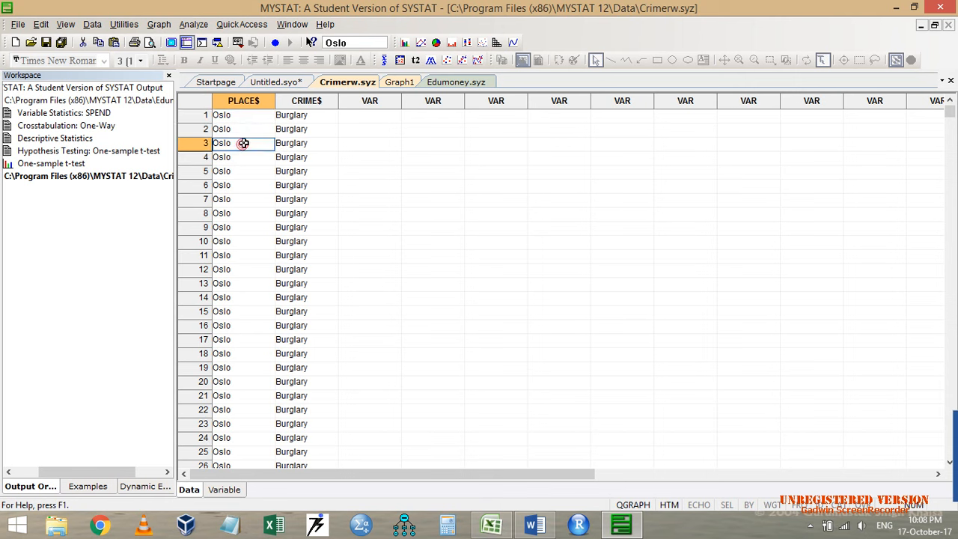
left_click(292, 130)
scroll(296, 171, "down", 20)
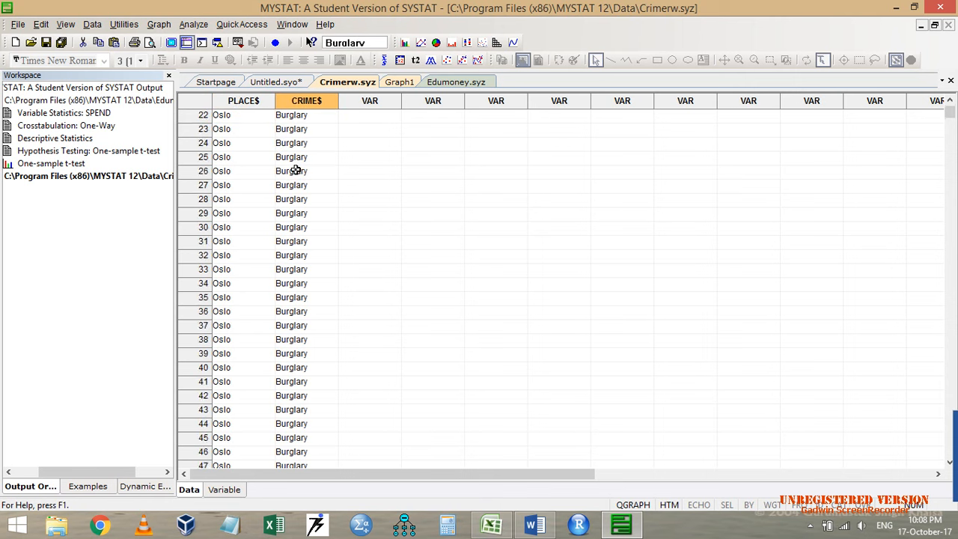
left_click(310, 247)
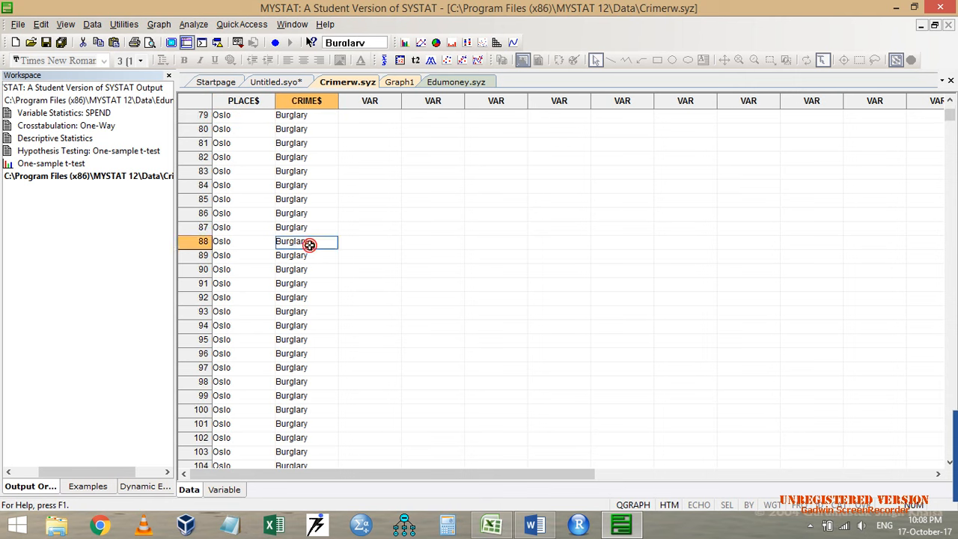
scroll(310, 247, "down", 20)
scroll(310, 245, "down", 13)
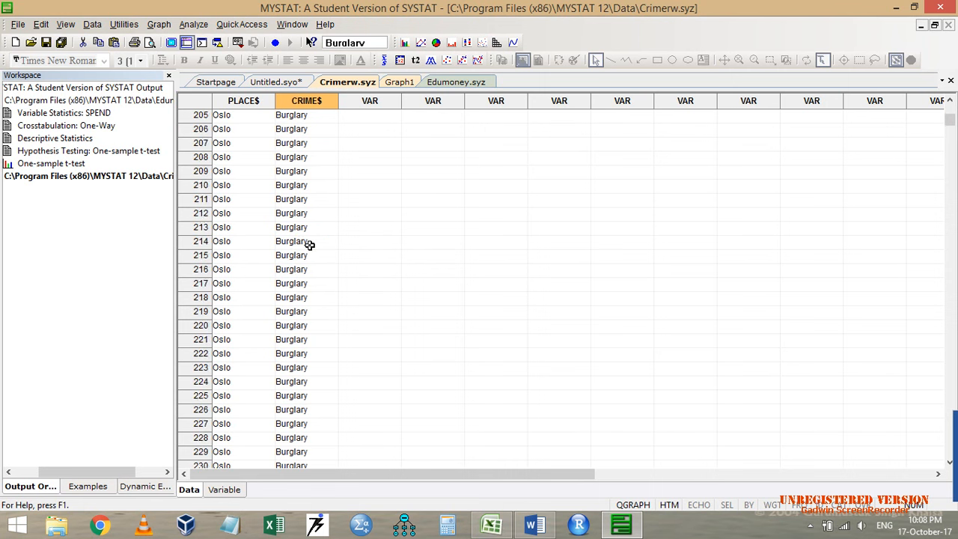
left_click(310, 246)
scroll(310, 245, "down", 20)
scroll(310, 246, "down", 20)
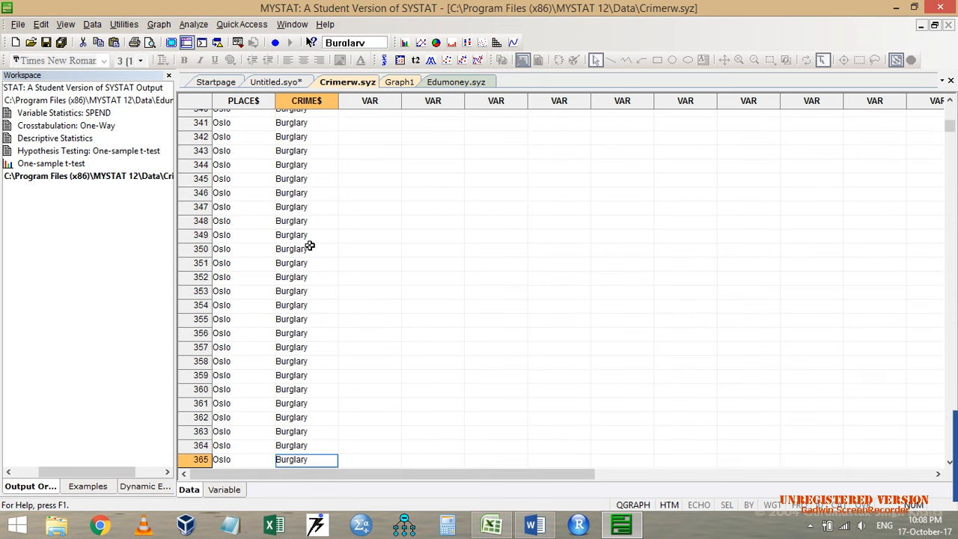
scroll(310, 246, "down", 20)
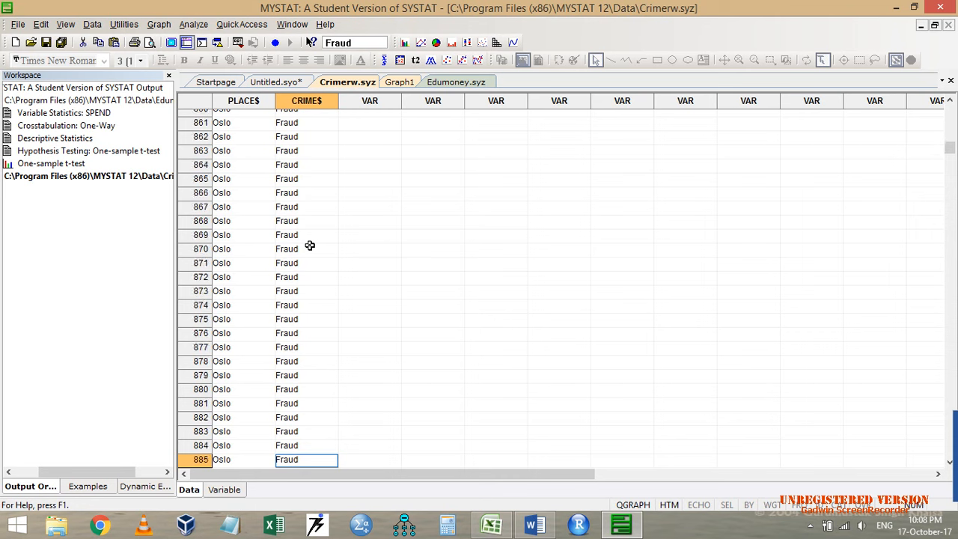
scroll(310, 245, "down", 20)
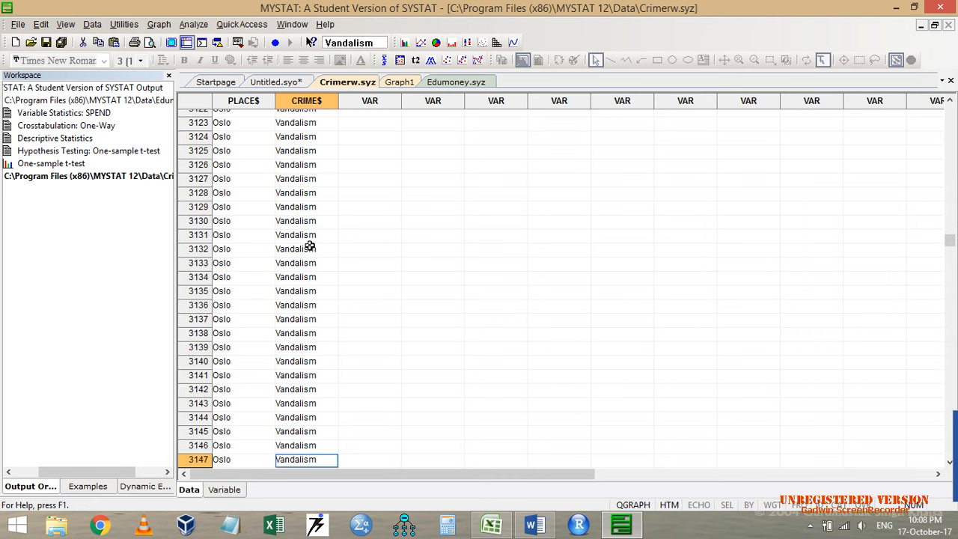
scroll(310, 246, "down", 20)
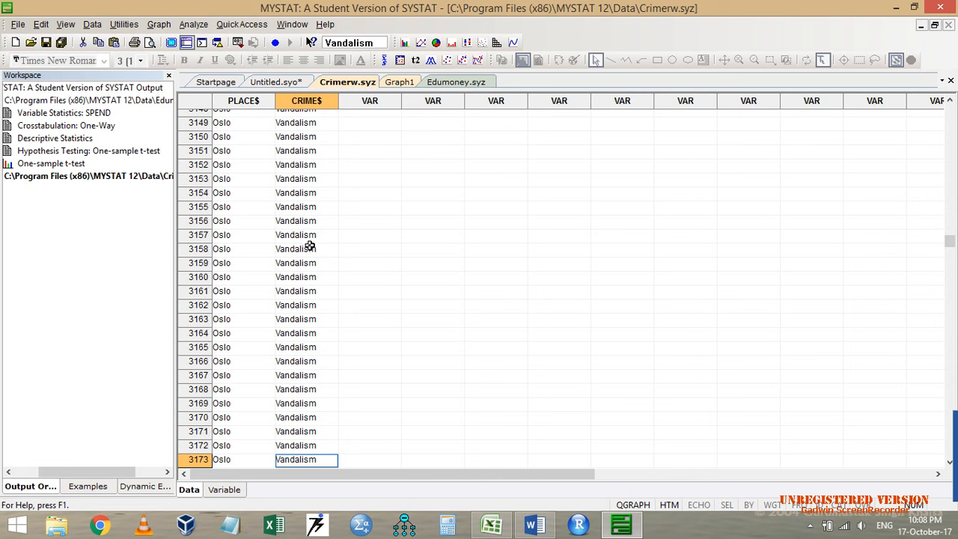
scroll(310, 245, "down", 20)
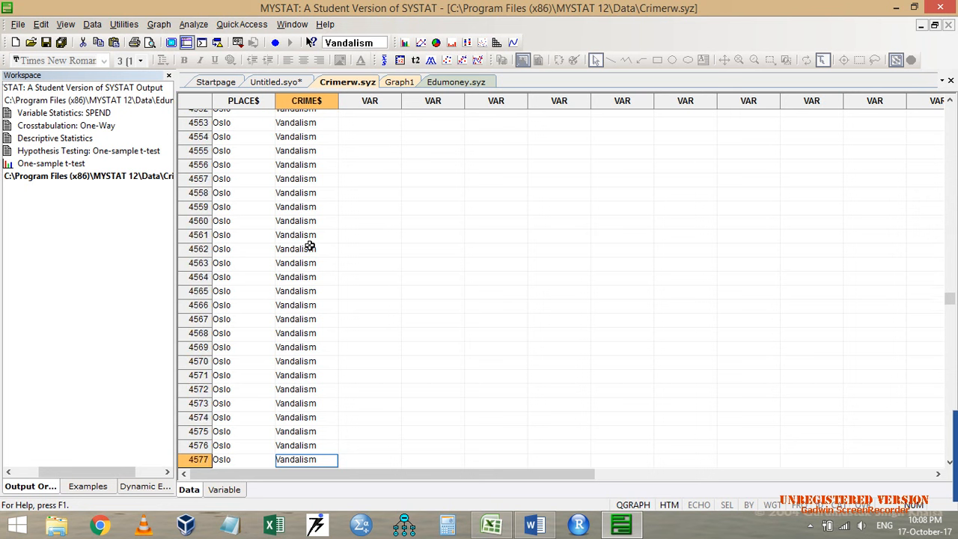
scroll(310, 245, "down", 20)
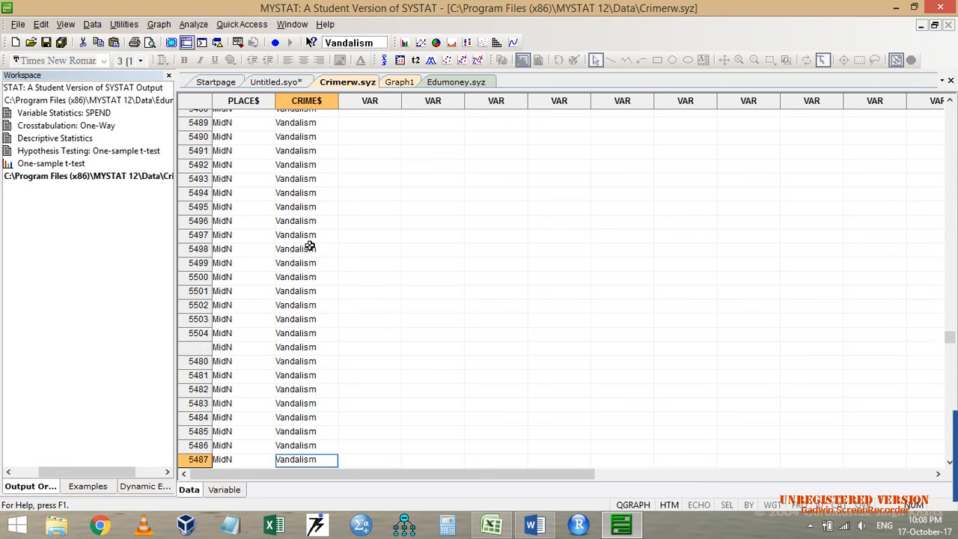
key("ctrl+Up")
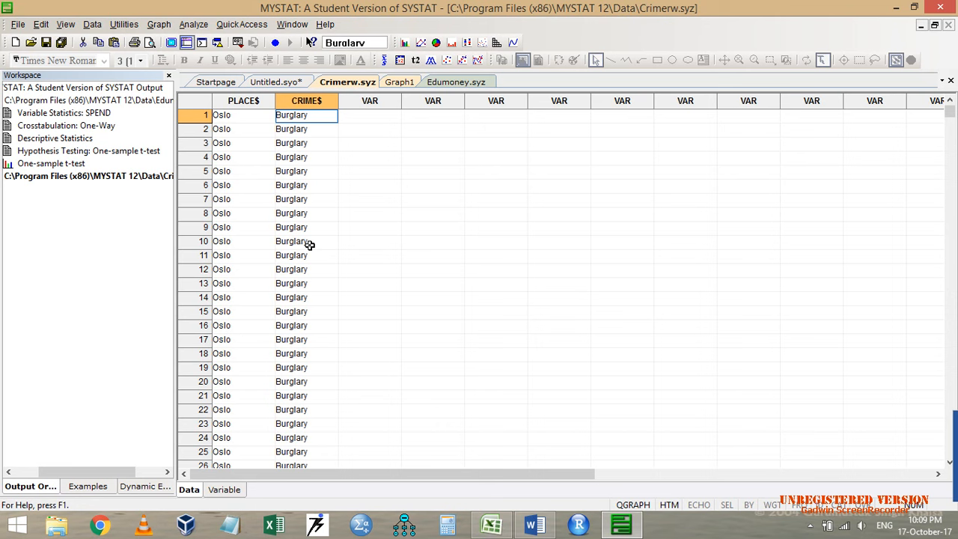
left_click(292, 143)
left_click(237, 143)
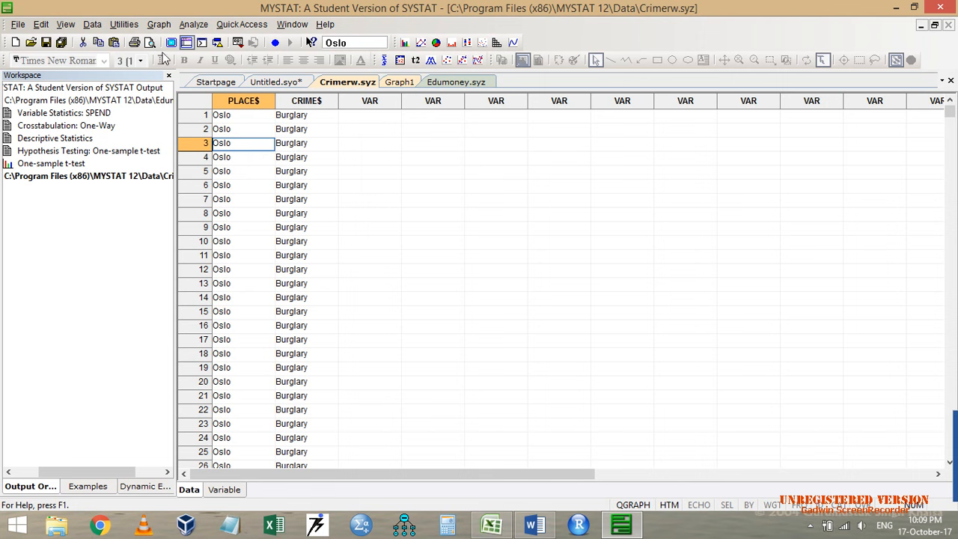
Run One-Way Frequency Tables on PLACE$ and CRIME$ with only Frequency distribution selected, leaving out Counts and Pearson chi-square.
left_click(193, 24)
left_click(220, 42)
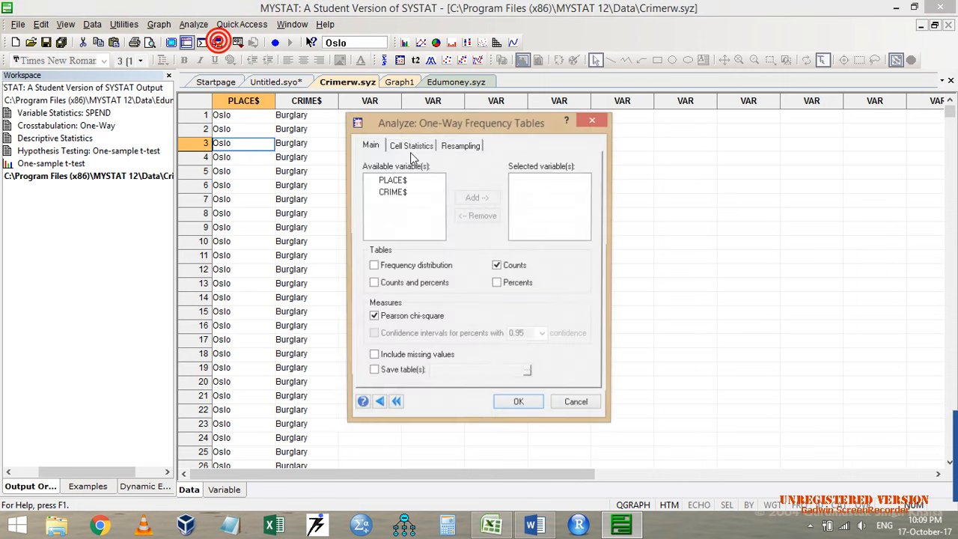
double_click(403, 180)
double_click(397, 193)
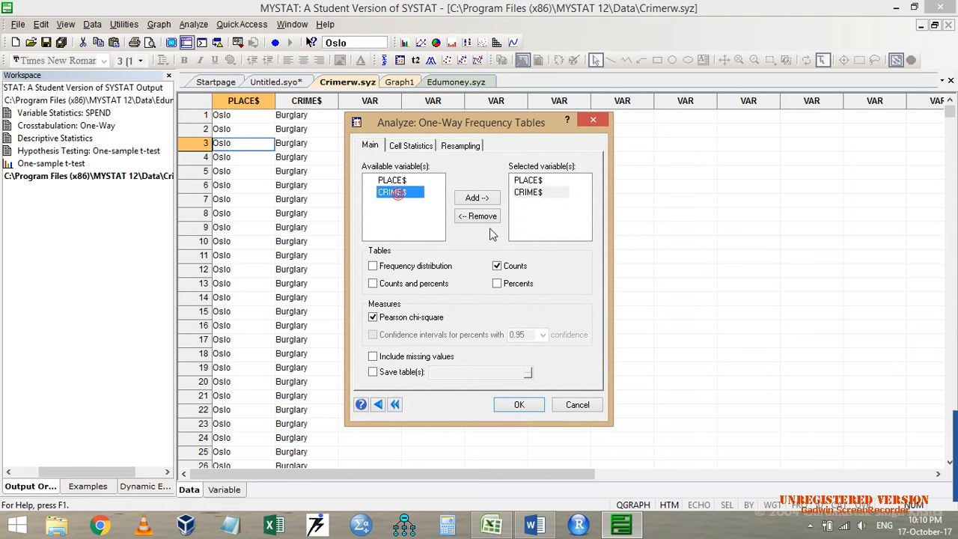
left_click(405, 266)
left_click(514, 266)
left_click(408, 318)
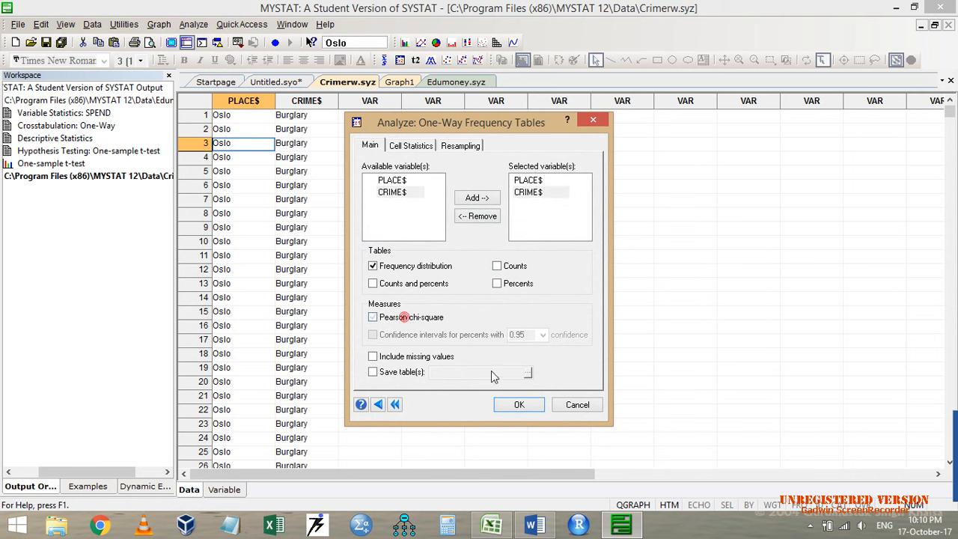
left_click(519, 405)
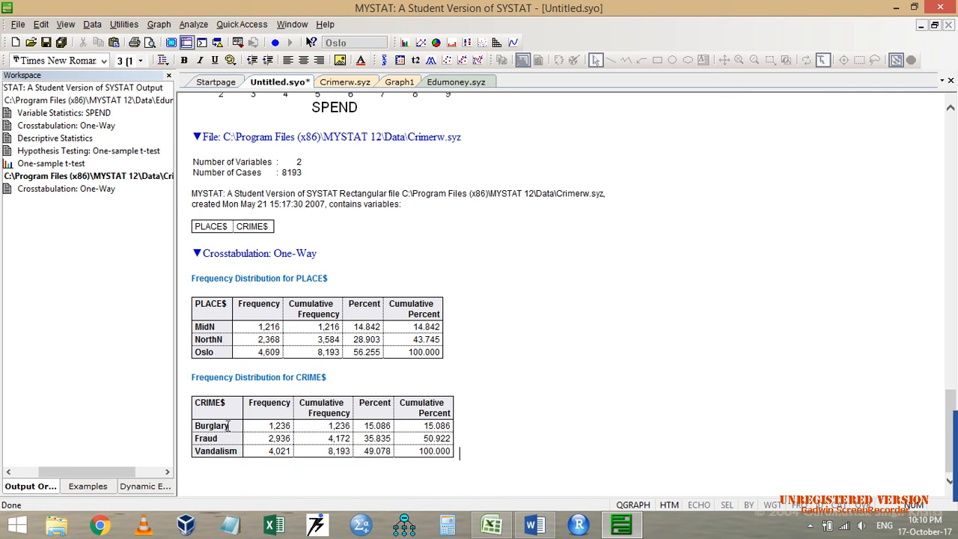
Review the categories in the CRIME$ and PLACE$ frequency distributions, and return to the Crimerw data.
left_click_drag(228, 425, 230, 457)
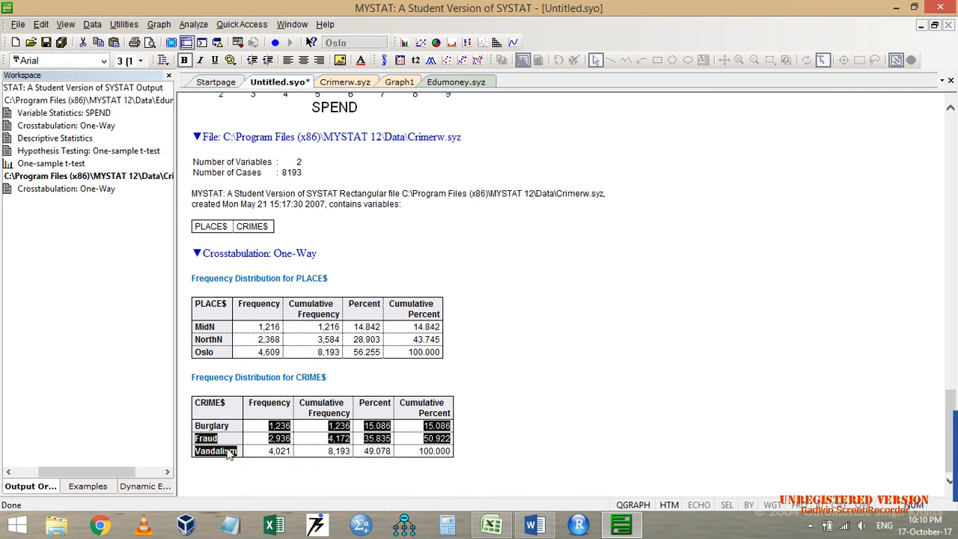
left_click(223, 330)
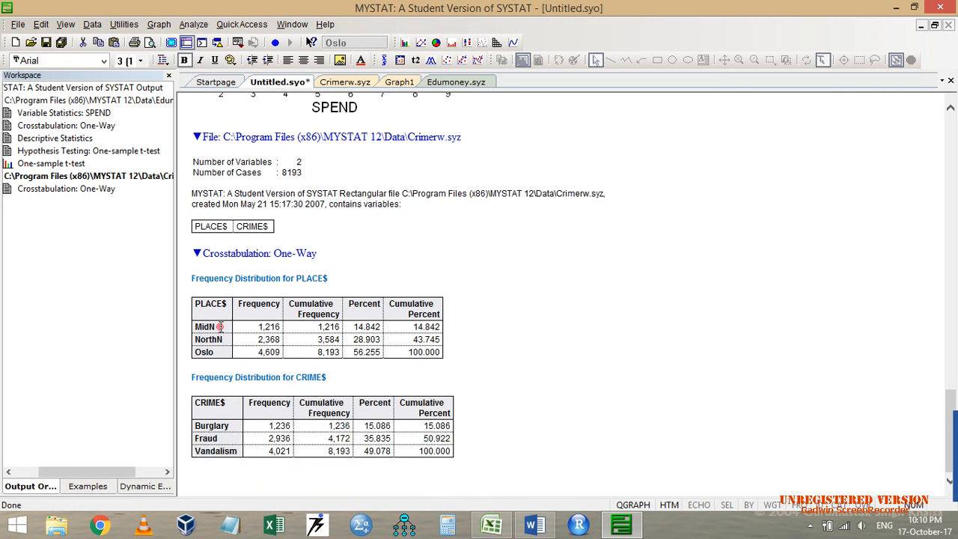
left_click(349, 83)
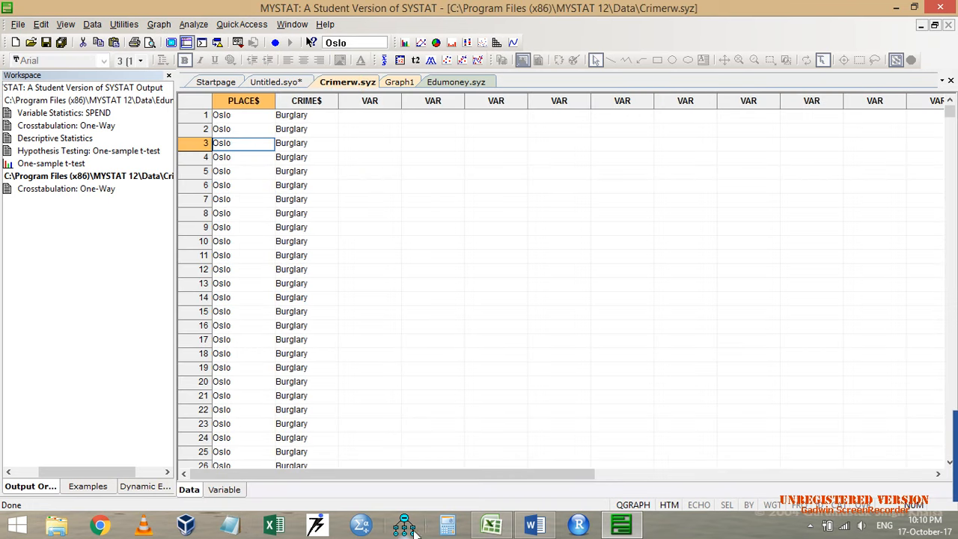
Switch to the Excel chart and examine the Dependent Variable, Independent Variable and Non-Metric headings of the Bi-variate Analysis table.
left_click(492, 525)
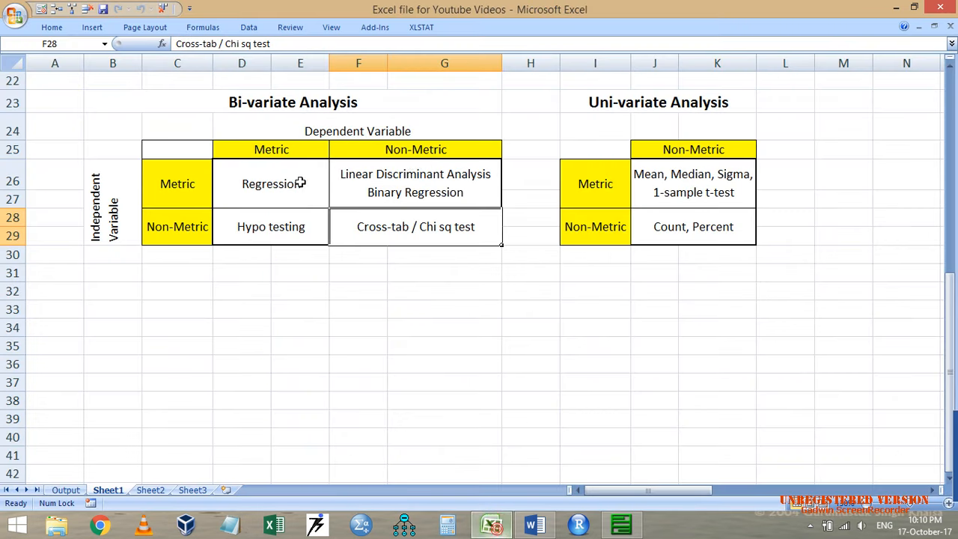
left_click(364, 128)
left_click(113, 210)
left_click(275, 128)
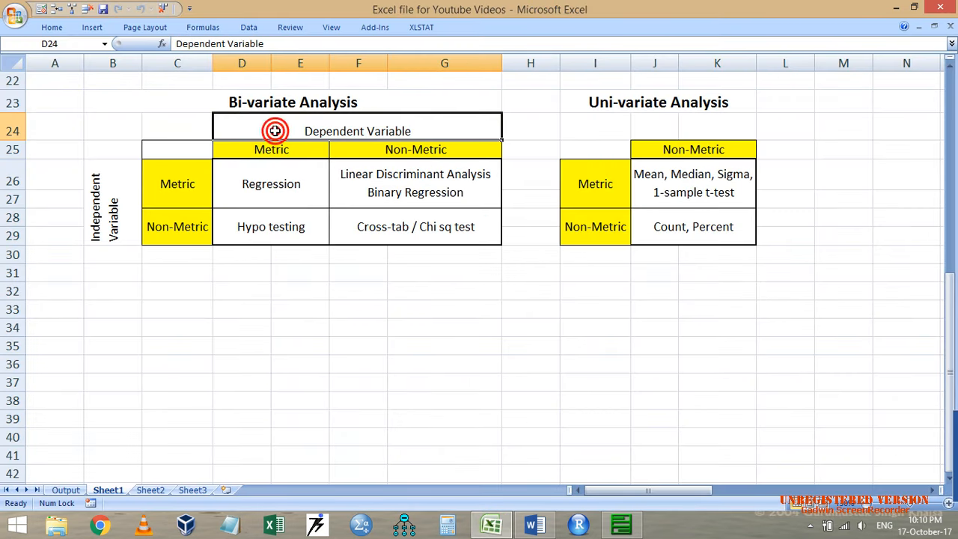
left_click(413, 152)
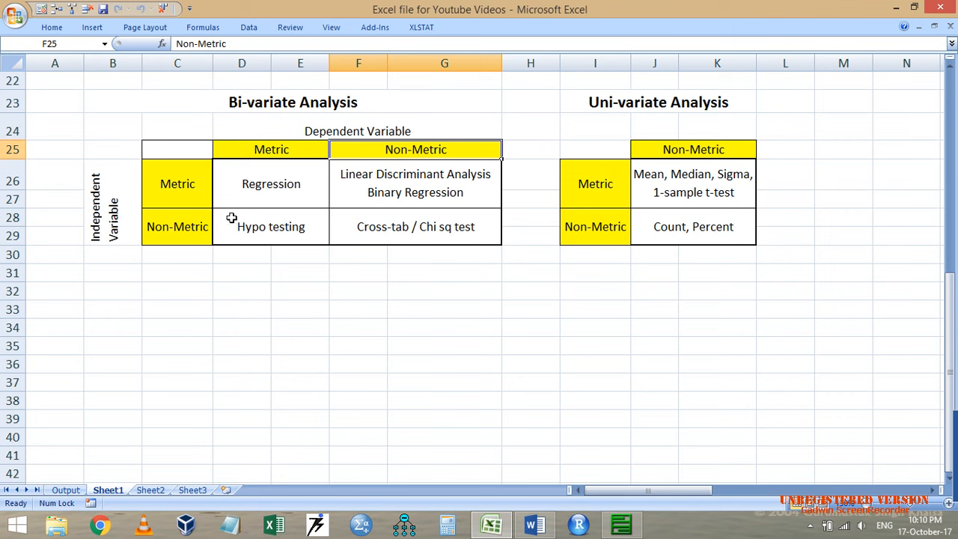
Check the PLACE$ and CRIME$ frequency tables in the MYSTAT output, and return to the Excel Bi-variate Analysis table.
left_click(620, 525)
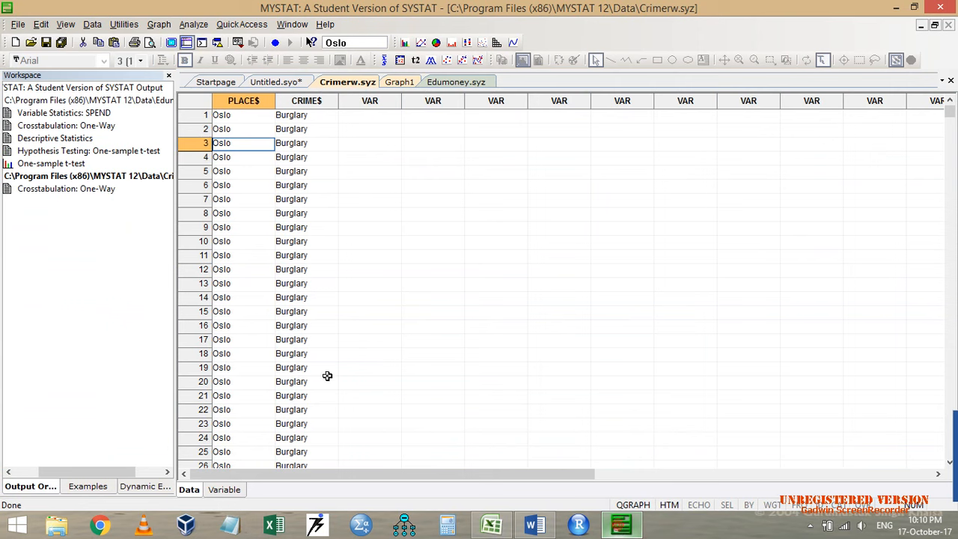
left_click(272, 82)
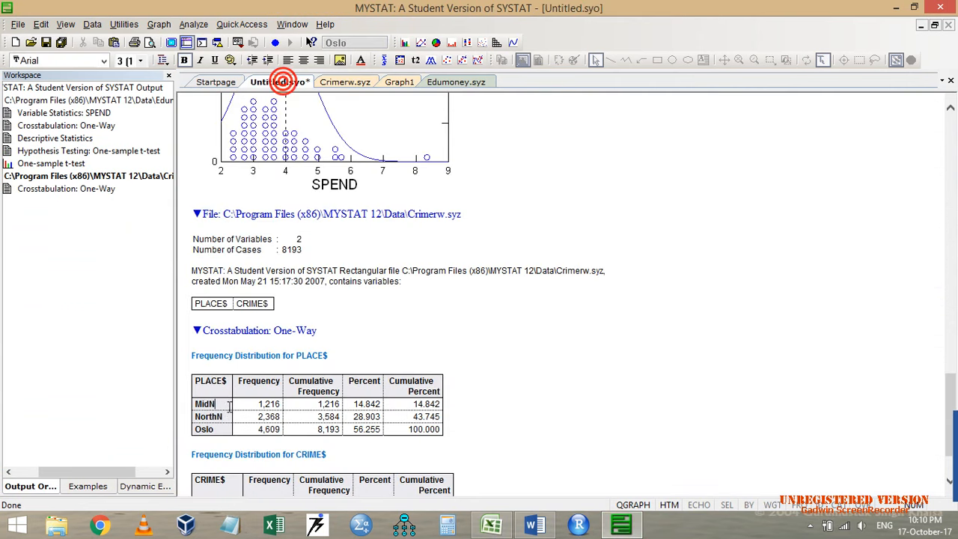
scroll(232, 358, "down", 2)
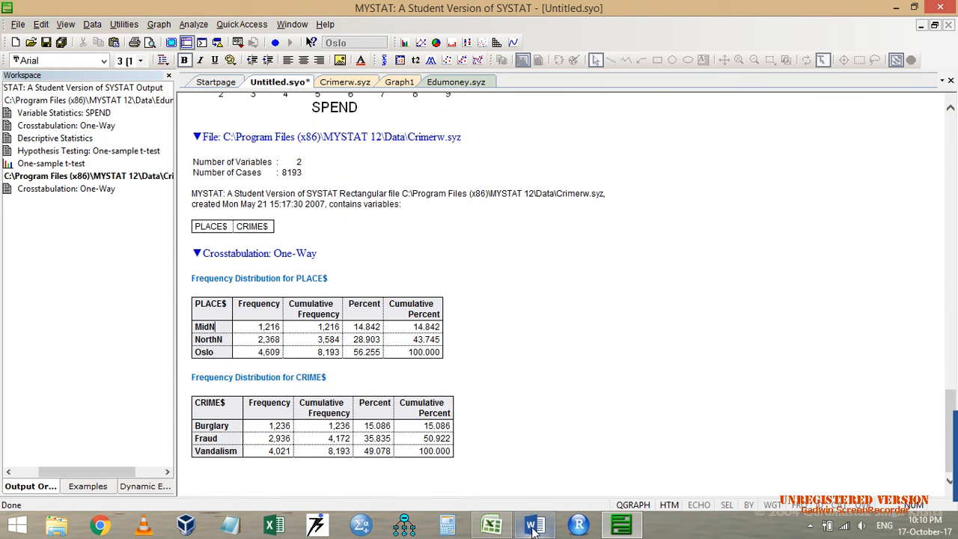
left_click(483, 527)
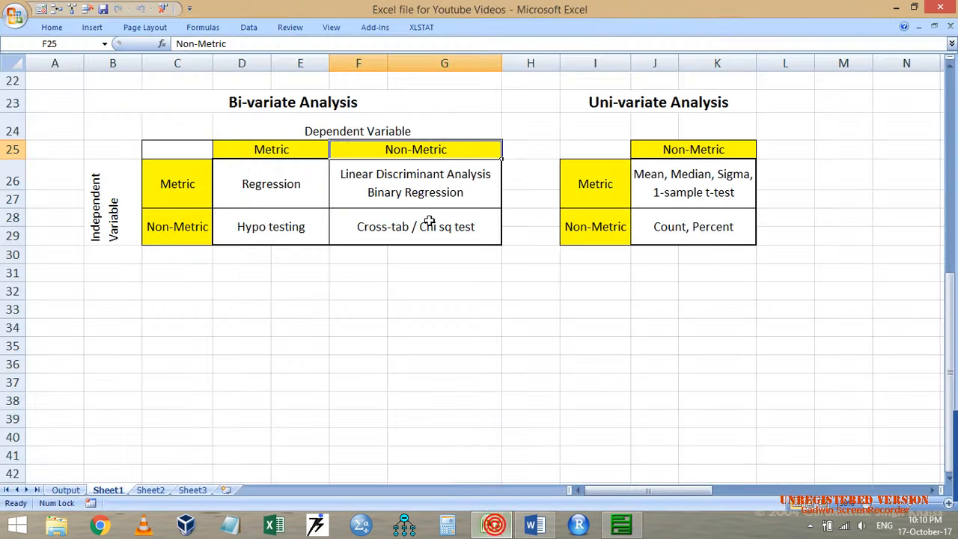
Locate the Cross-tab / Chi sq test entry in the Bi-variate Analysis table, and switch back to the Crimerw.syz data in MYSTAT.
left_click(411, 230)
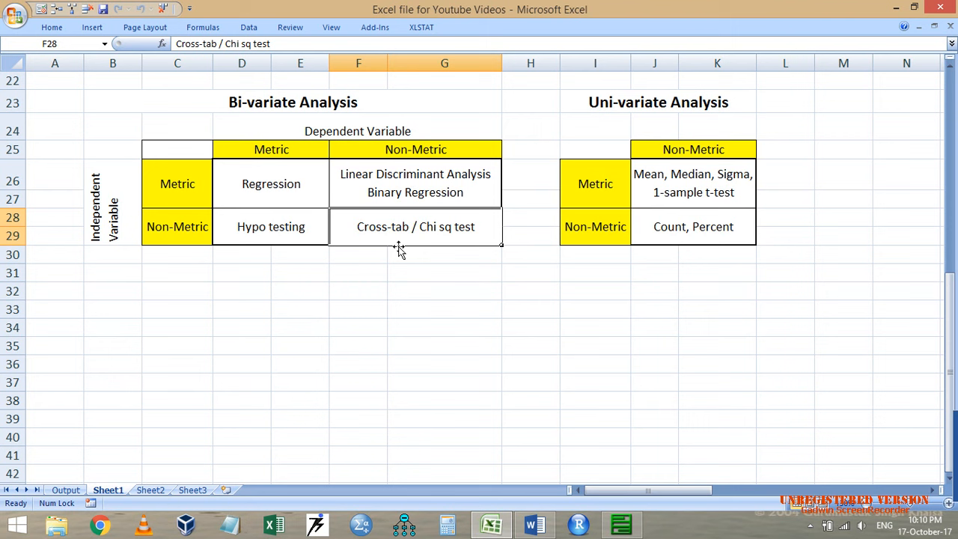
left_click(900, 7)
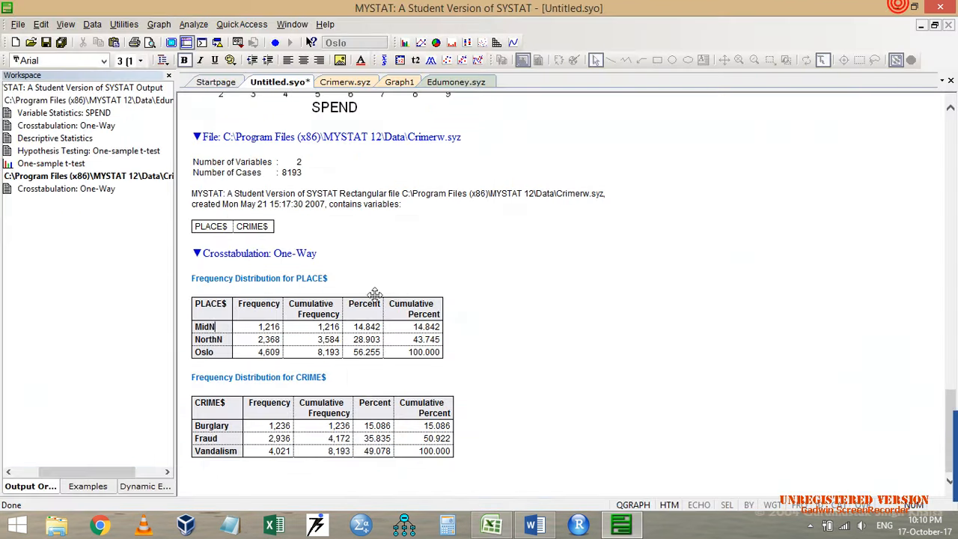
left_click(345, 81)
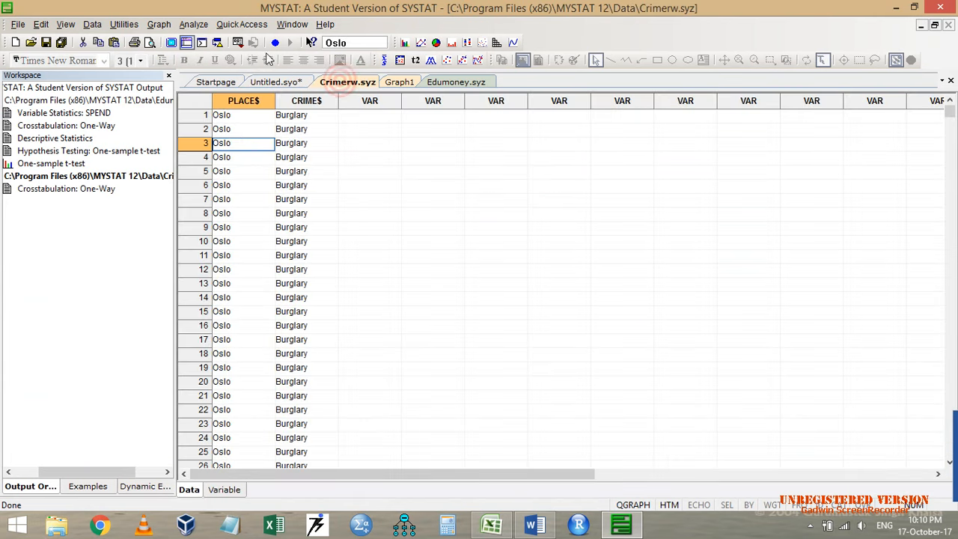
Run a Two-Way table of counts with PLACE$ as the row variable and CRIME$ as the column variable.
left_click(191, 25)
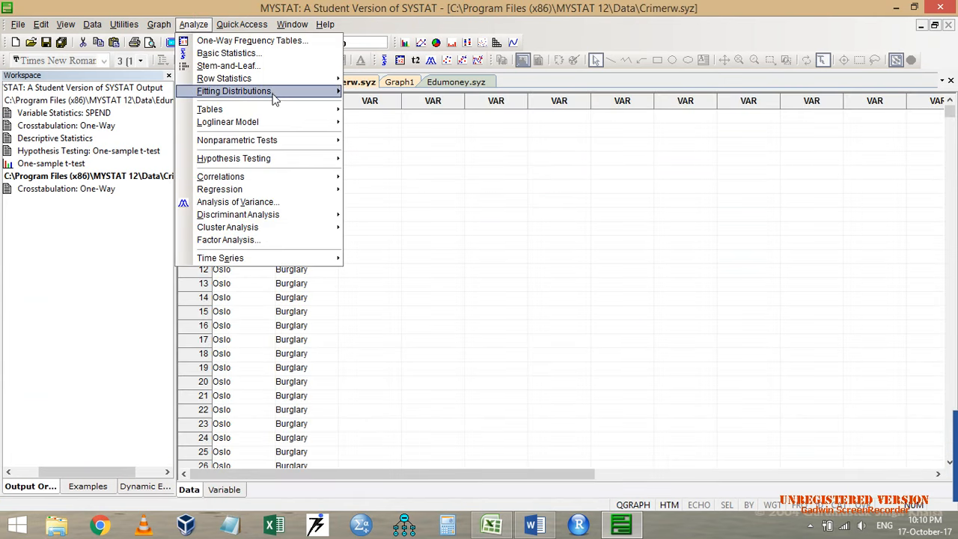
mouse_move(262, 112)
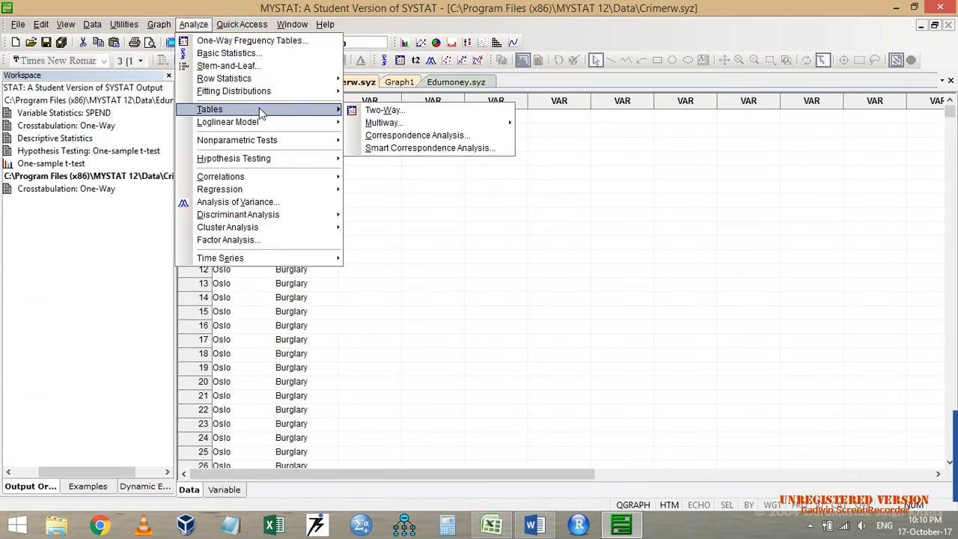
left_click(431, 112)
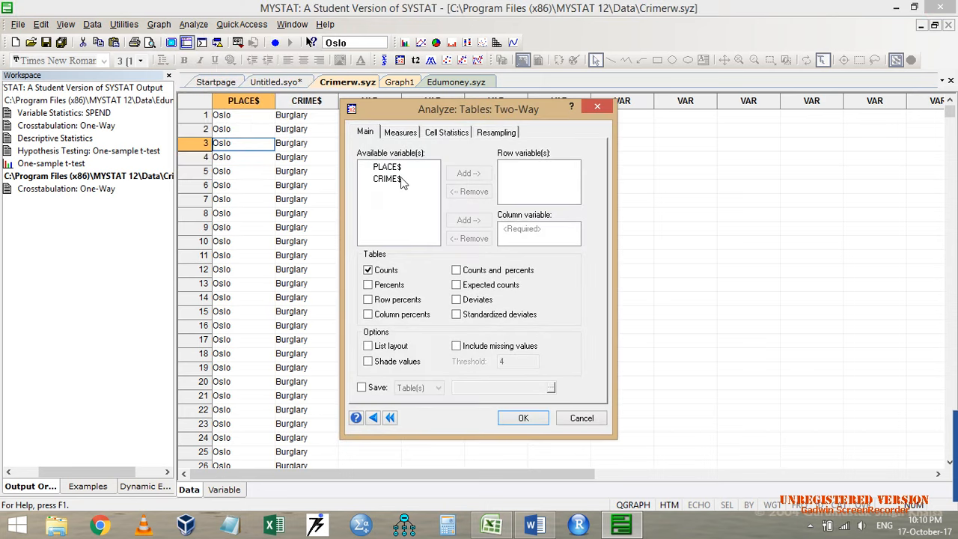
left_click(387, 167)
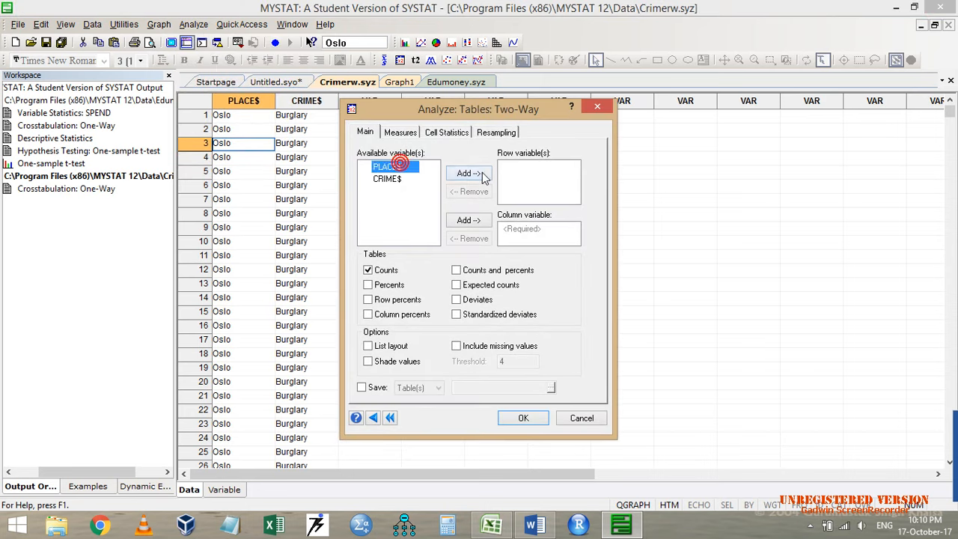
left_click(482, 173)
left_click(397, 180)
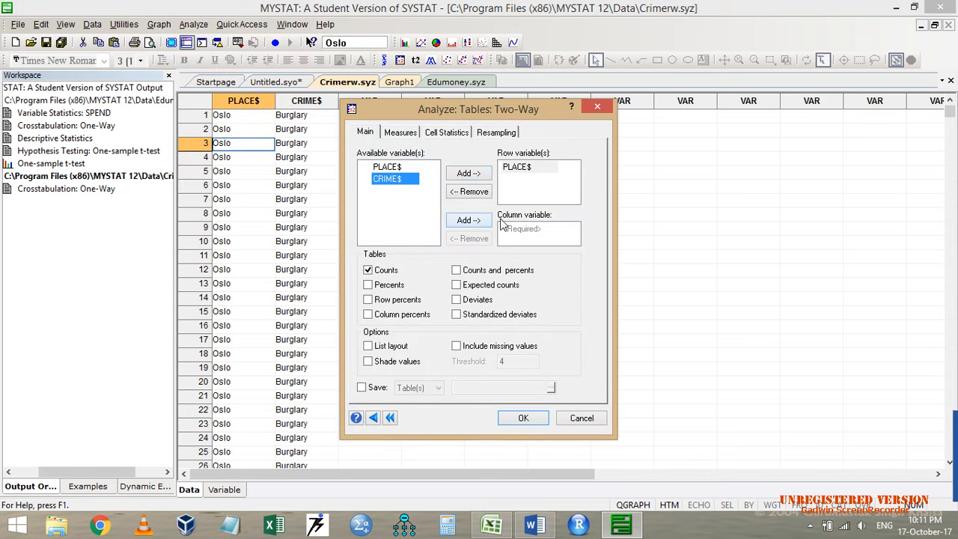
left_click(480, 220)
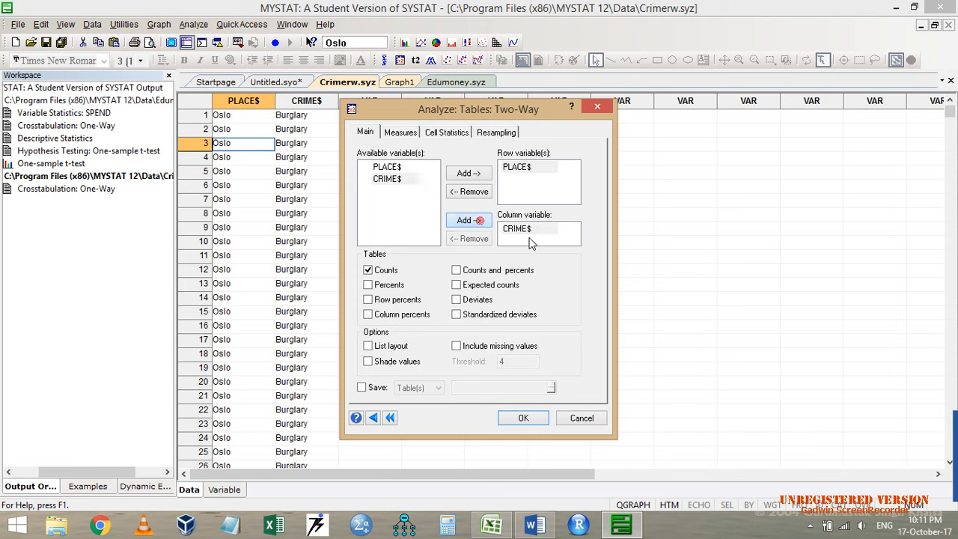
left_click(520, 418)
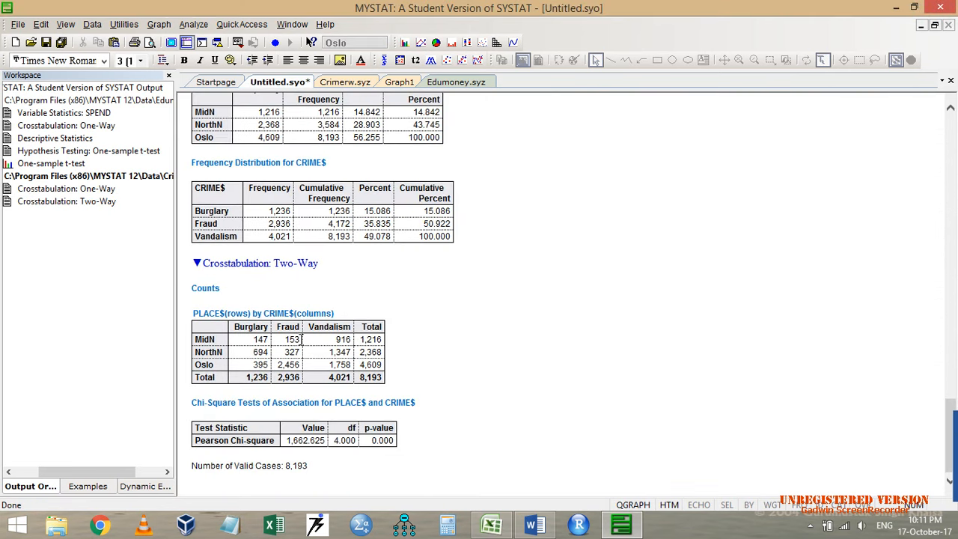
Examine the PLACE$ by CRIME$ counts and the Pearson chi-square p-value, consulting the Excel chart in between.
left_click(260, 337)
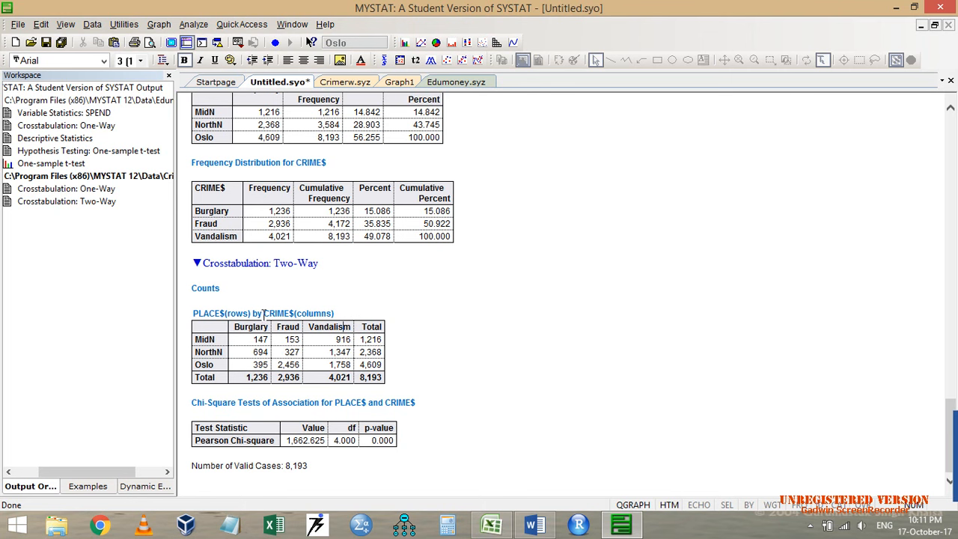
left_click(292, 364)
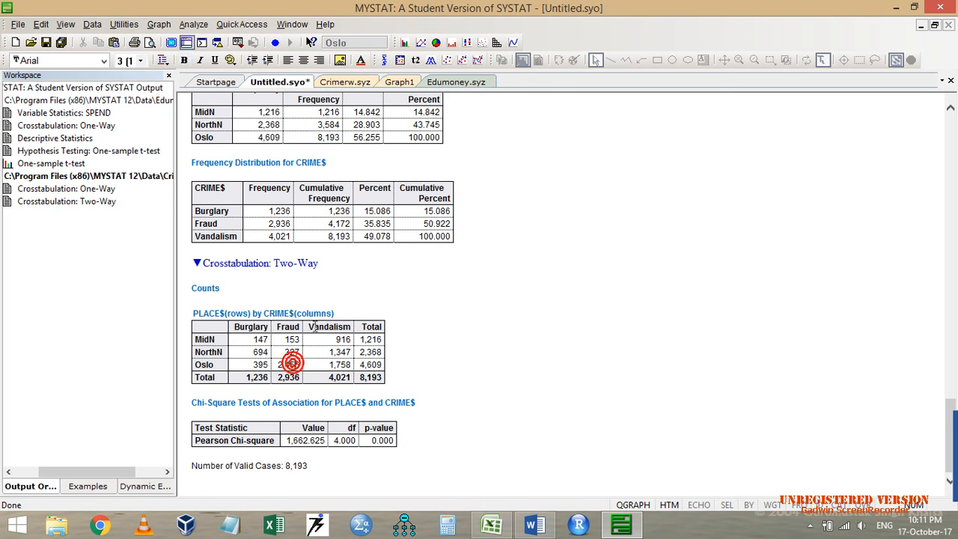
left_click(341, 365)
left_click(260, 352)
left_click(491, 525)
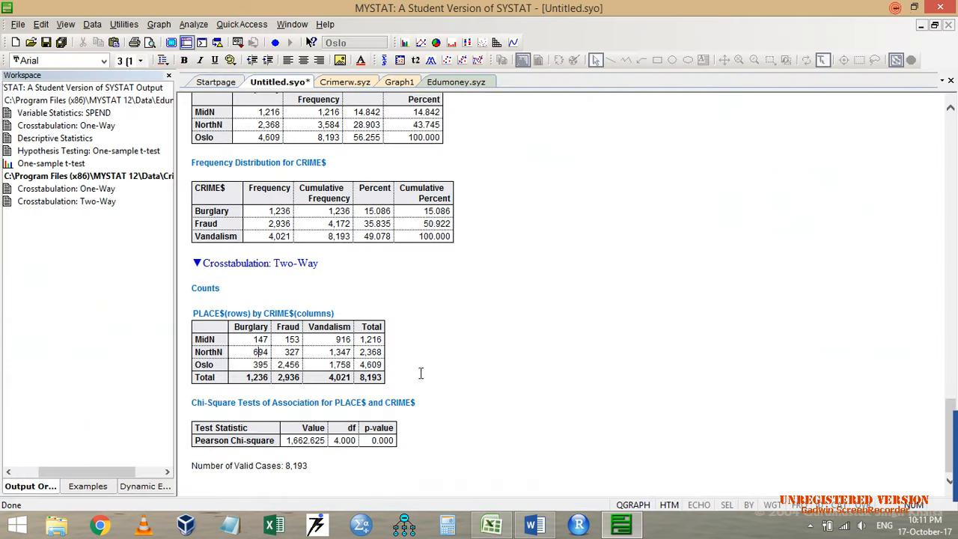
left_click(897, 8)
left_click_drag(371, 440, 392, 440)
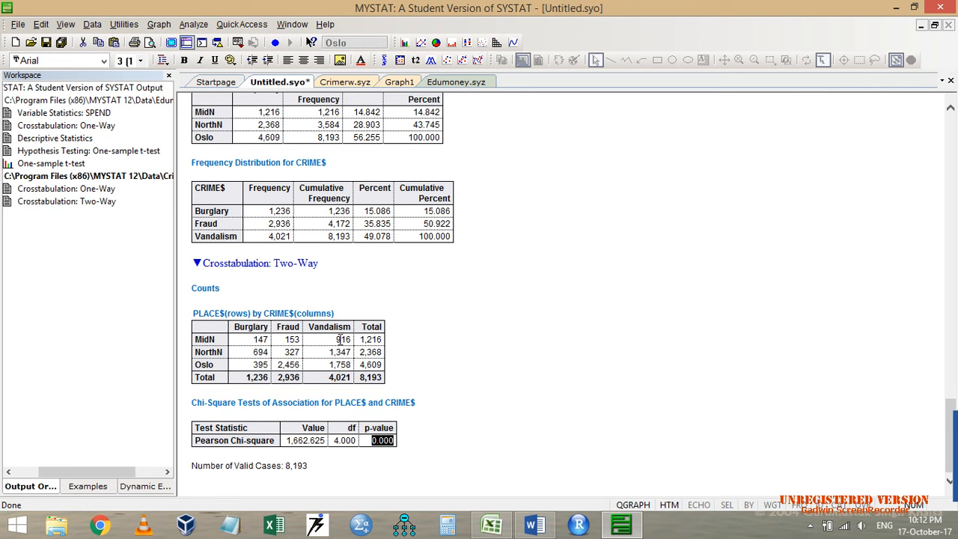
left_click(448, 346)
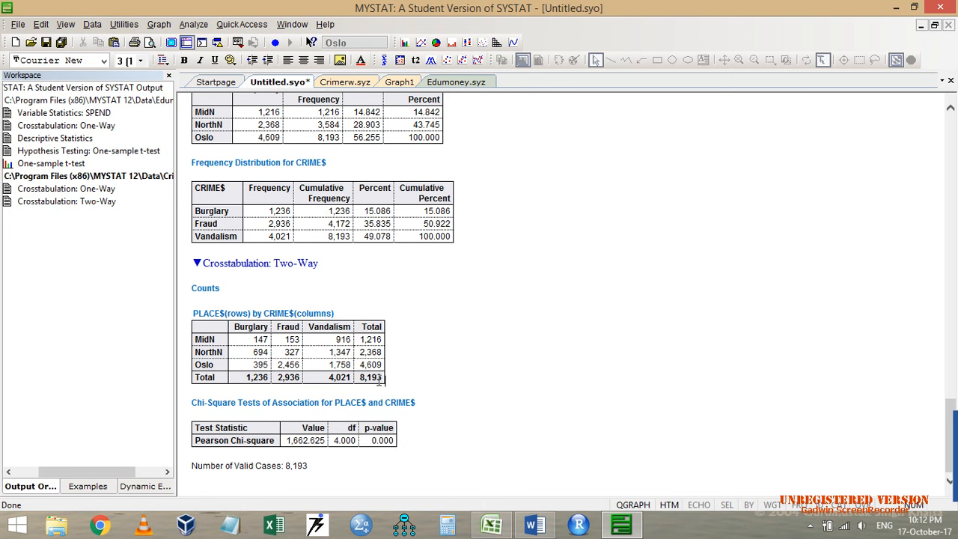
Rerun the Two-Way table of PLACE$ by CRIME$ with Row percents added to the Counts.
left_click(193, 25)
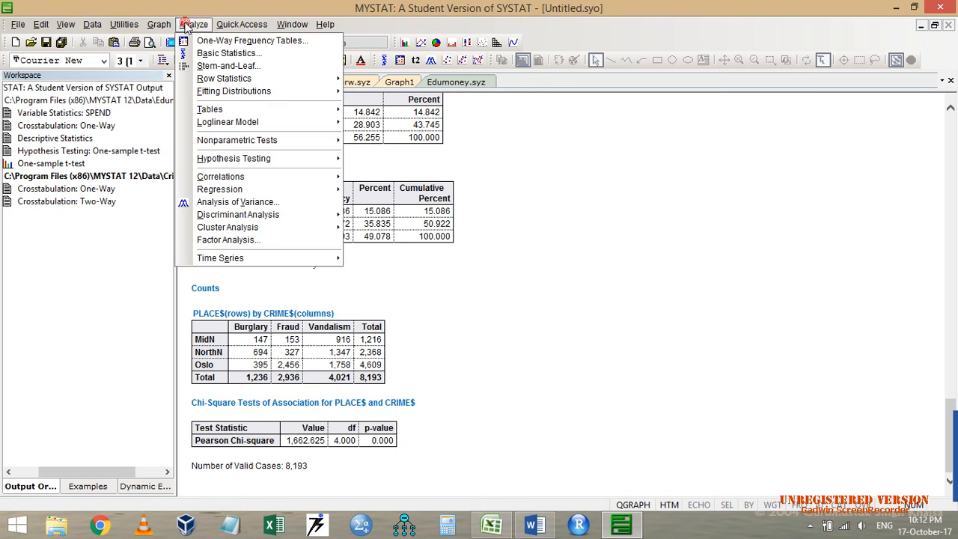
left_click(254, 109)
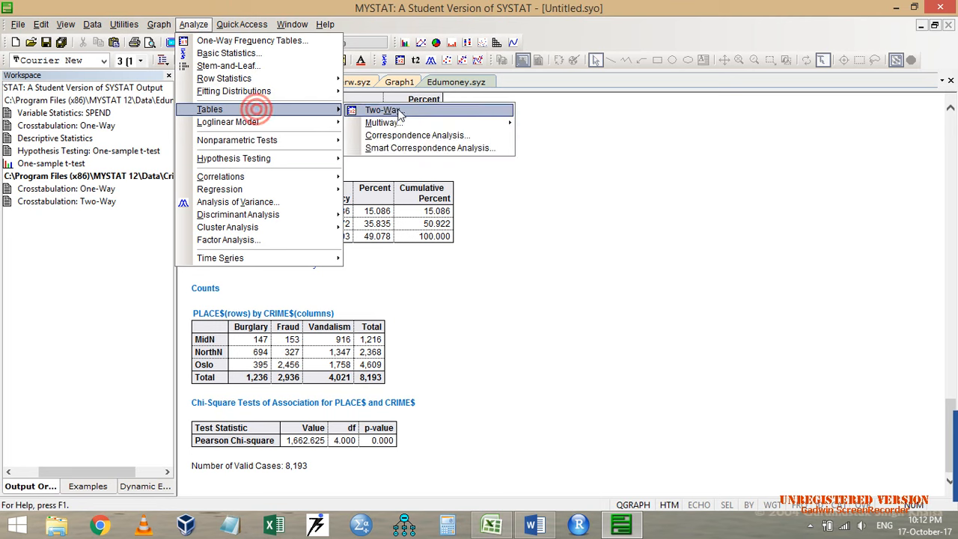
left_click(398, 111)
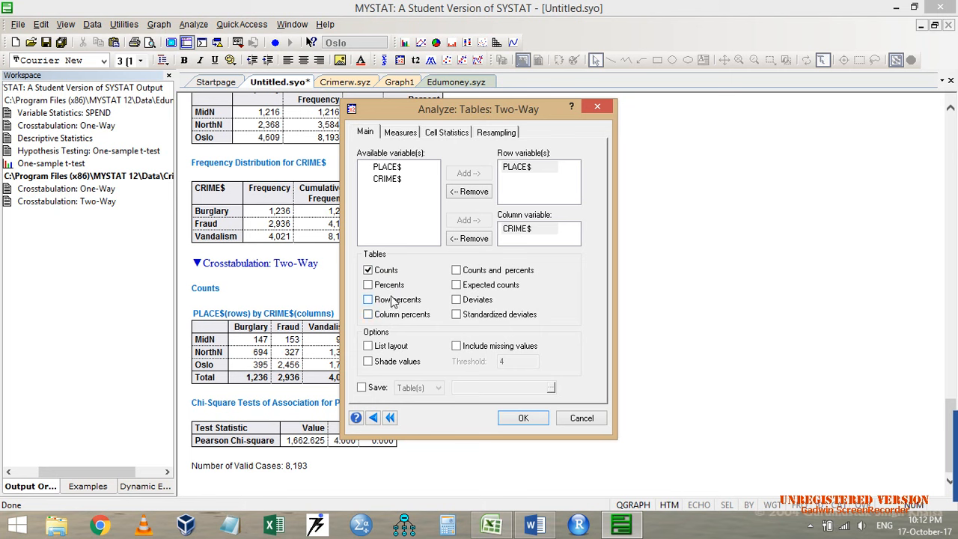
left_click(383, 302)
left_click(538, 420)
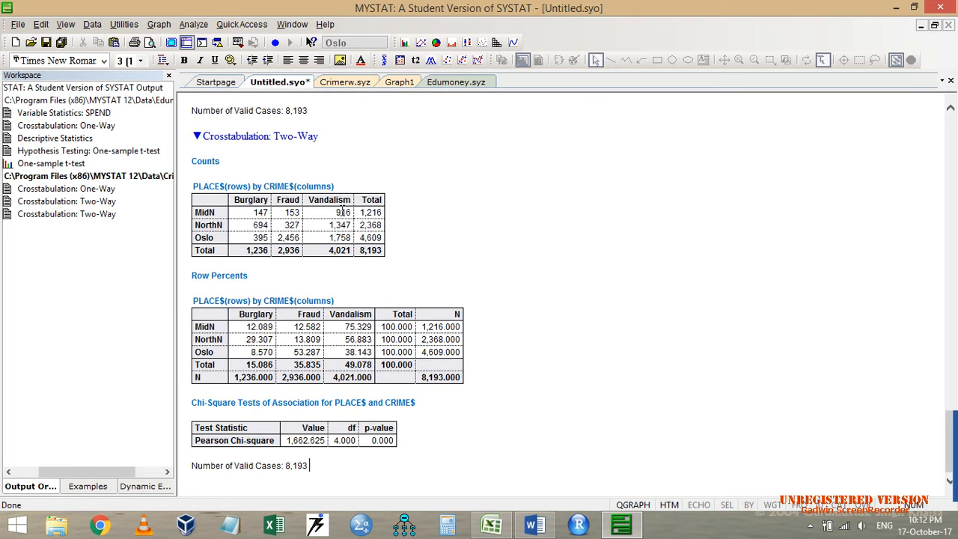
Compare the Vandalism counts of MidN and Oslo with their row totals in the latest counts table.
left_click_drag(336, 211, 335, 250)
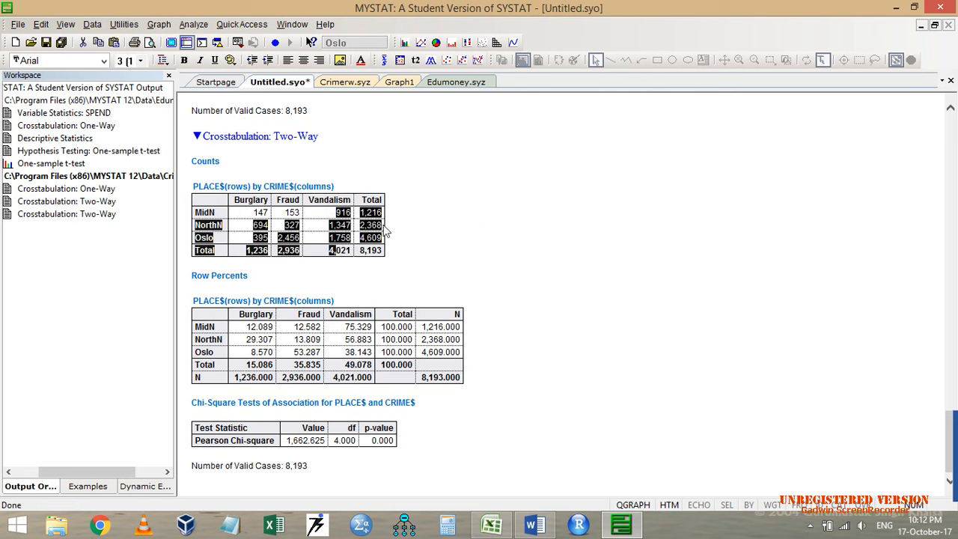
left_click(471, 222)
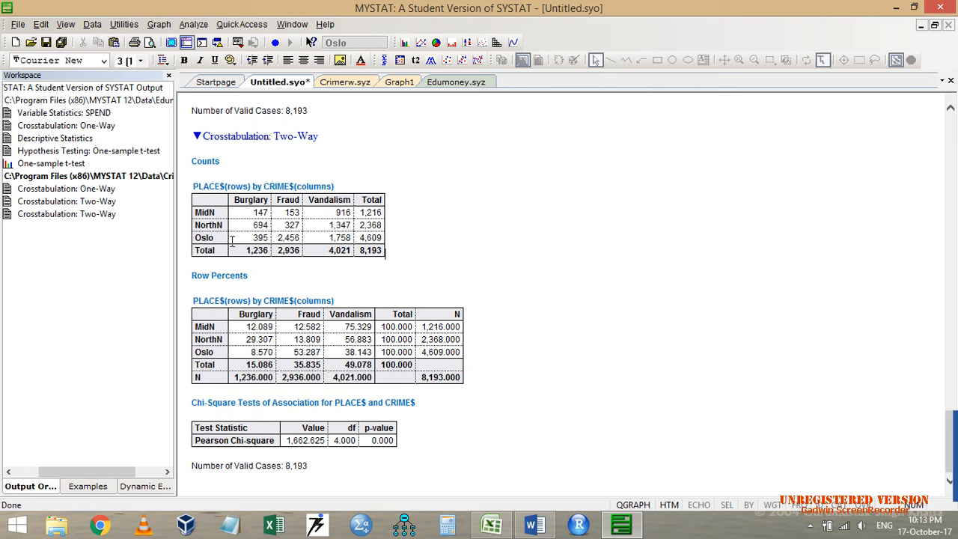
left_click(343, 237)
left_click(337, 214)
left_click(378, 213)
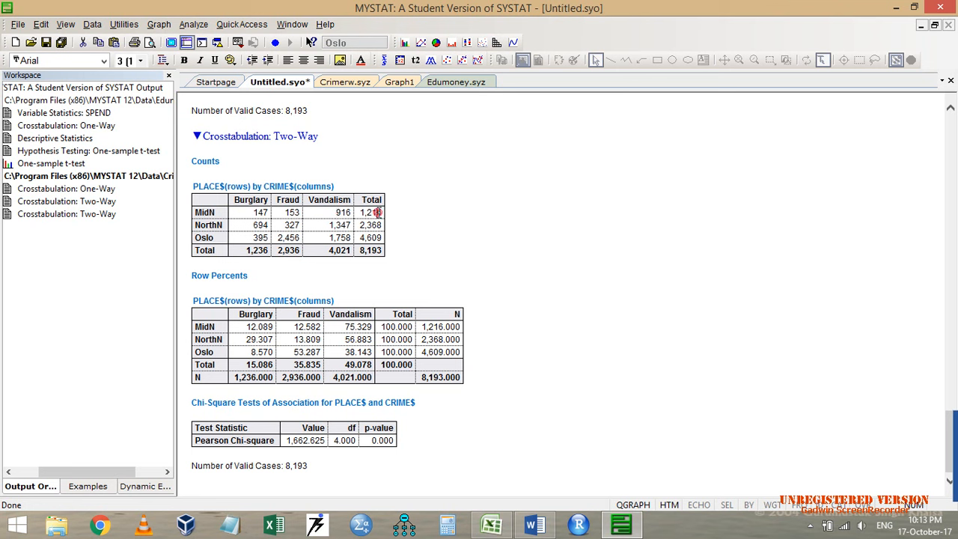
left_click(338, 238)
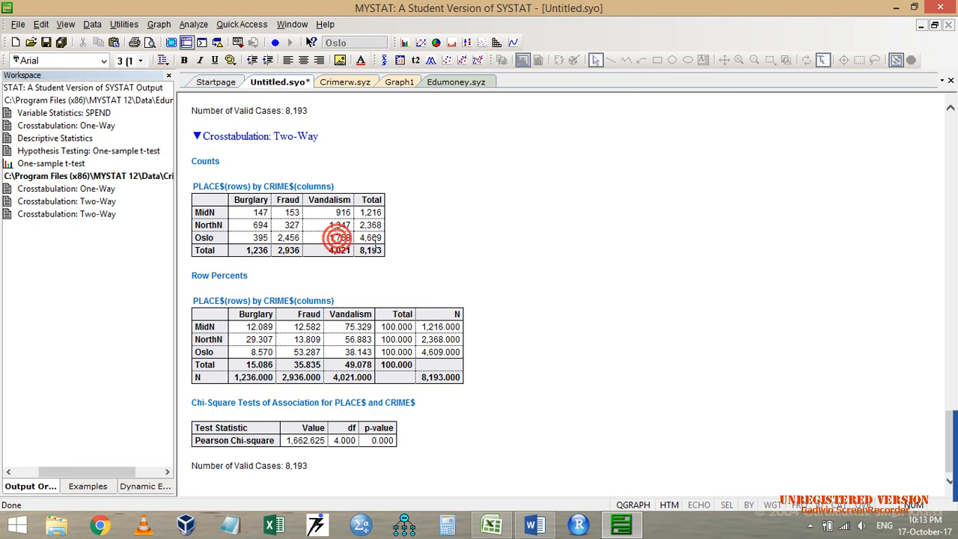
left_click(373, 238)
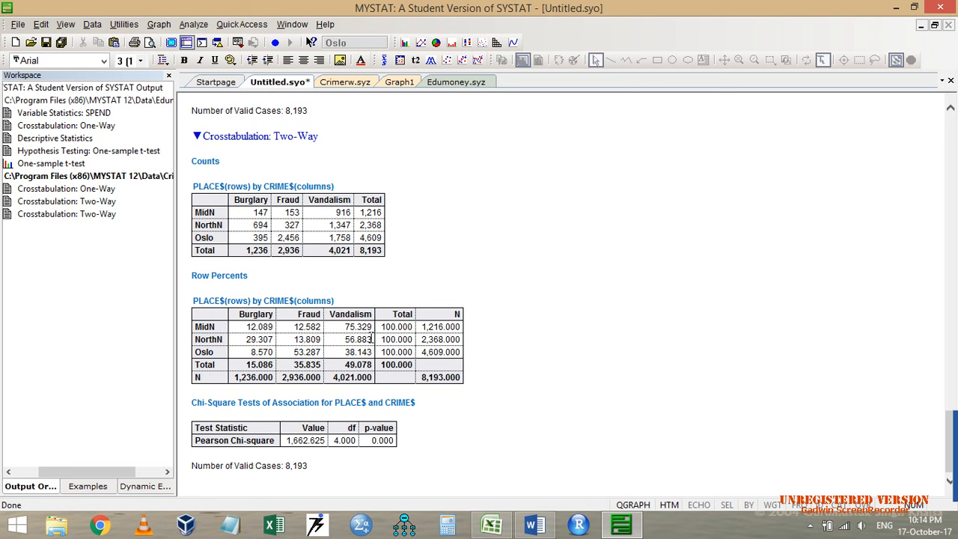
Rerun the Two-Way table of PLACE$ by CRIME$ with Counts and Column percents, leaving out Row percents.
left_click(193, 24)
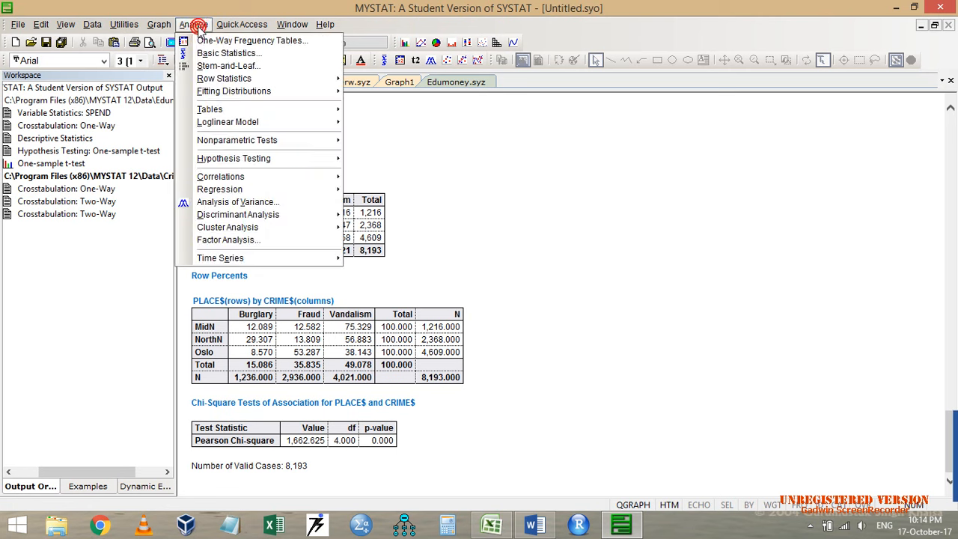
left_click(506, 202)
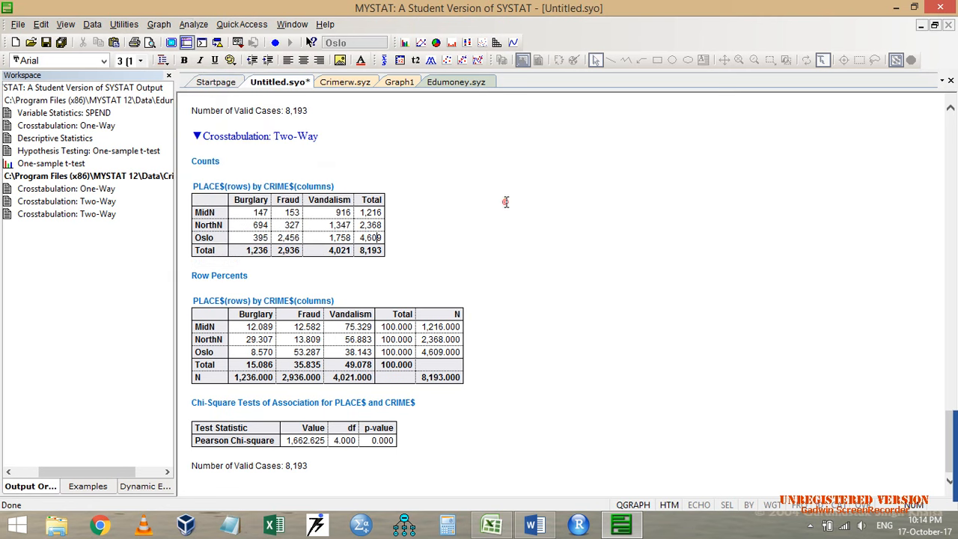
left_click(239, 46)
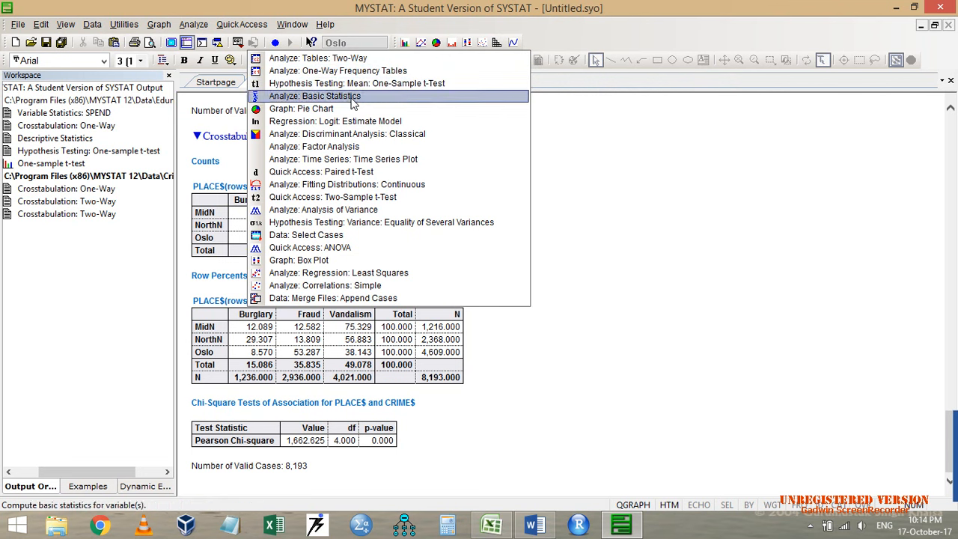
left_click(329, 60)
left_click(390, 300)
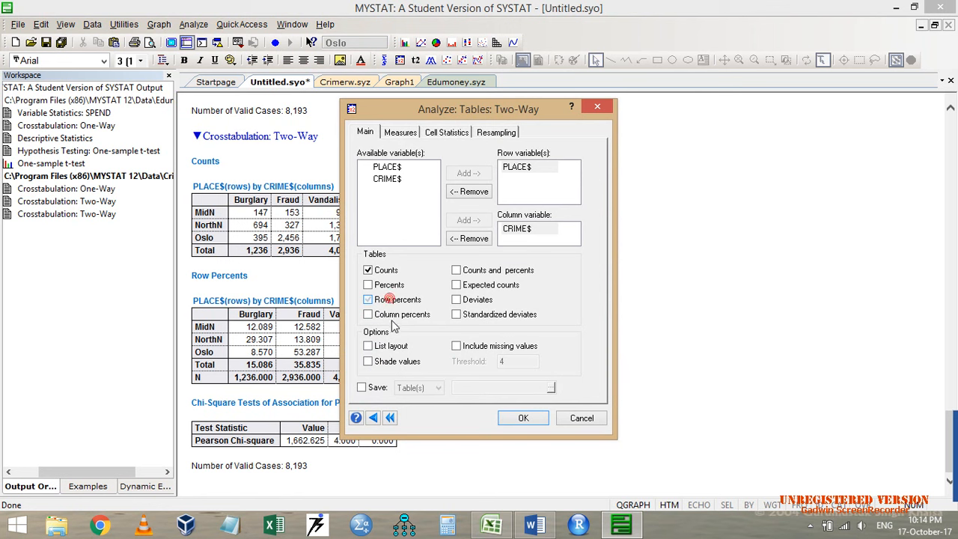
left_click(392, 315)
left_click(523, 418)
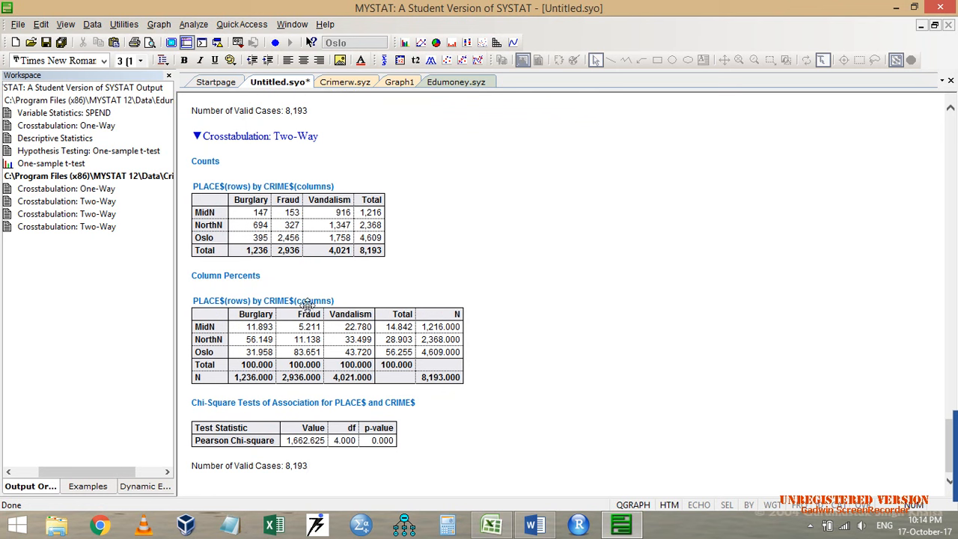
Examine the Column Percents table, starting with Vandalism, and compare it with the earlier Row Percents table.
left_click(346, 313)
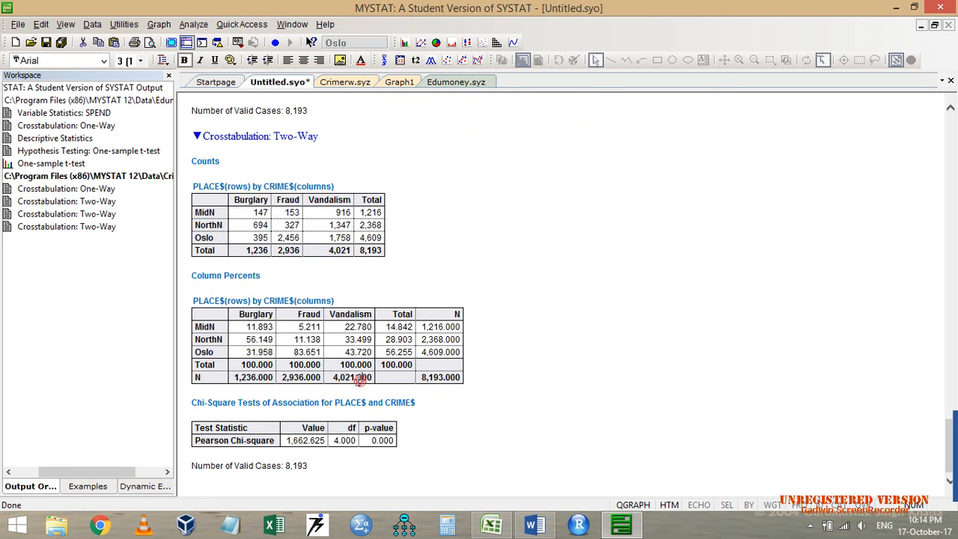
left_click(359, 382)
scroll(398, 303, "up", 3)
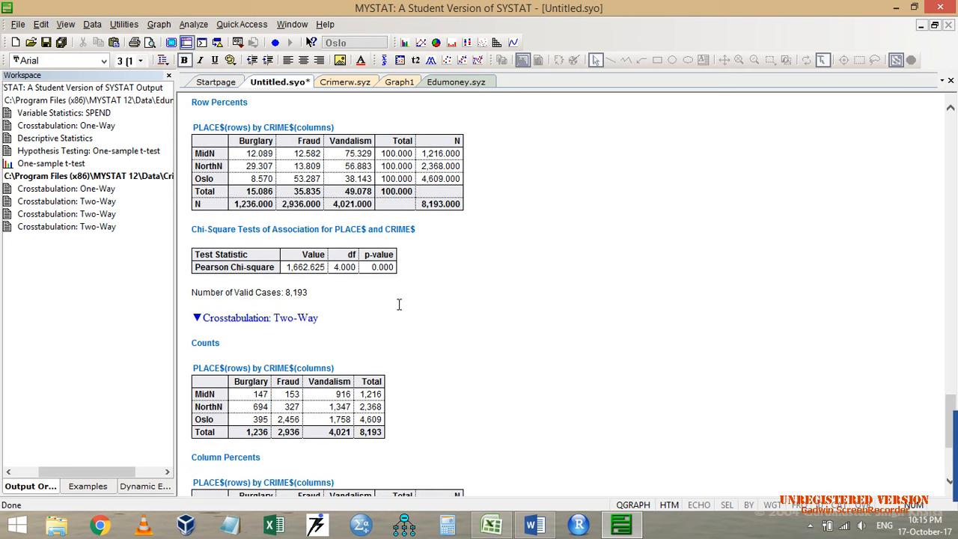
scroll(306, 314, "down", 3)
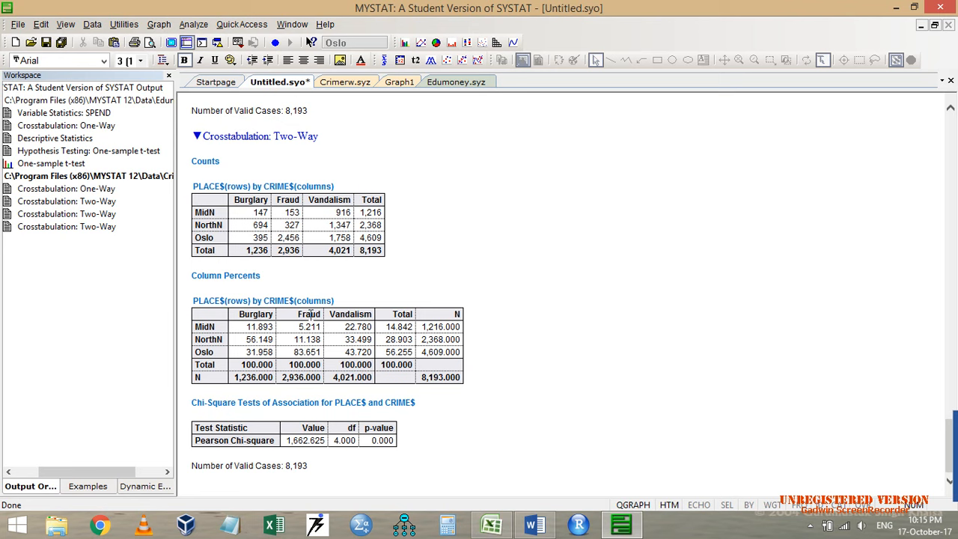
scroll(315, 345, "up", 3)
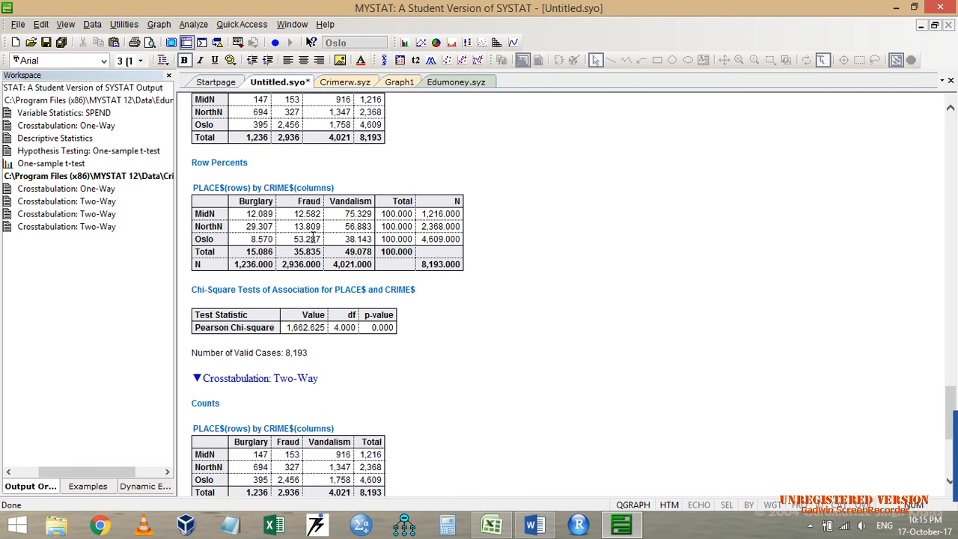
scroll(313, 238, "down", 3)
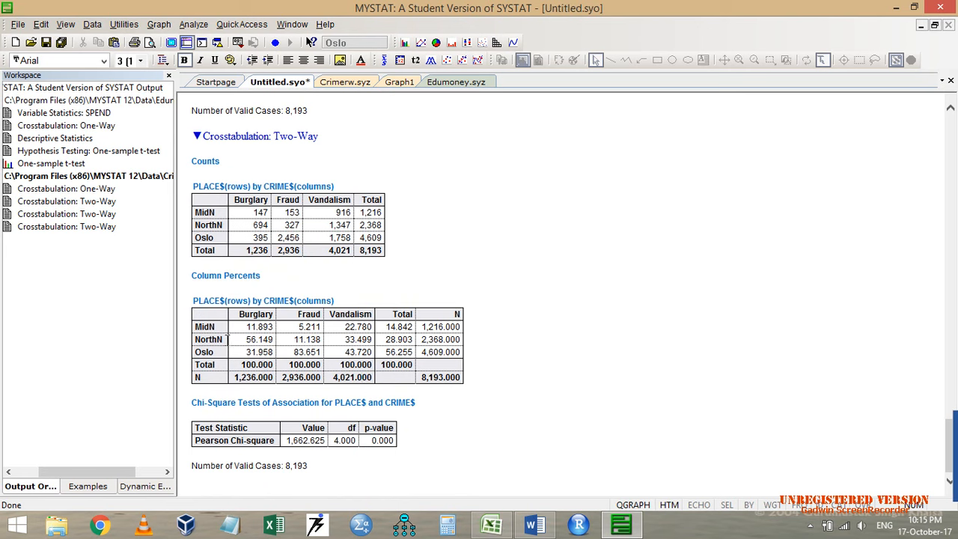
scroll(266, 341, "up", 1)
scroll(266, 340, "up", 3)
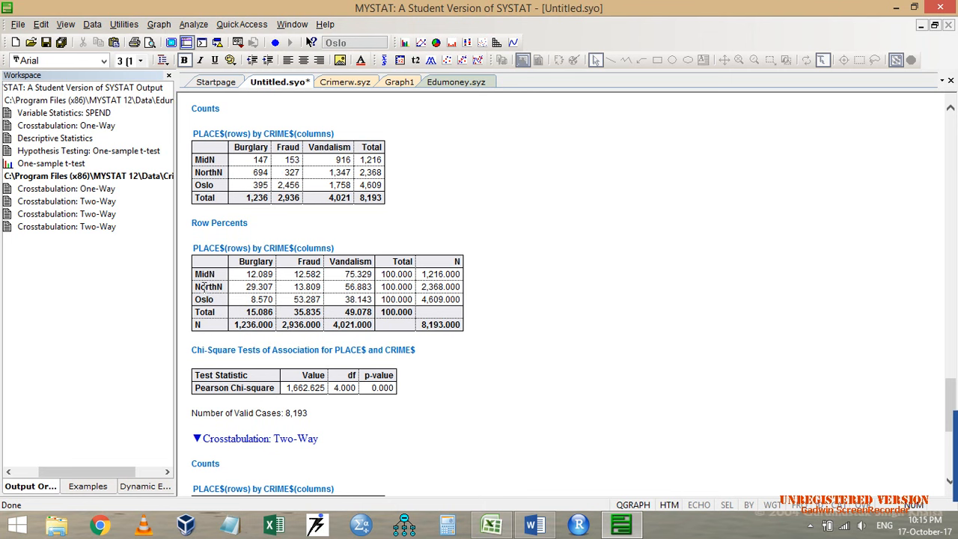
Examine the NorthN row of the Row Percents table, particularly Vandalism, and compare it with the Column Percents table of PLACE$ by CRIME$.
left_click_drag(199, 286, 483, 285)
left_click(351, 292)
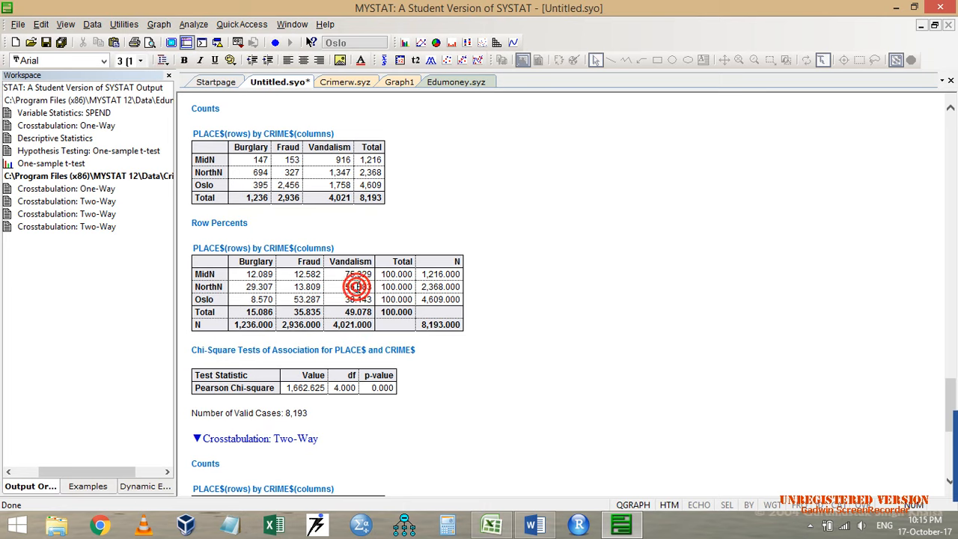
scroll(358, 285, "down", 1)
scroll(358, 285, "down", 3)
scroll(358, 284, "up", 4)
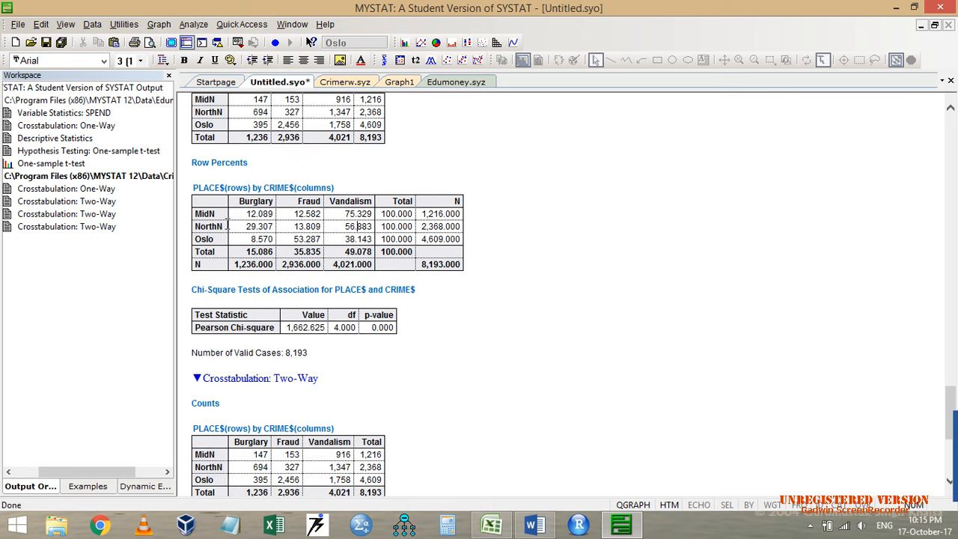
scroll(263, 228, "down", 3)
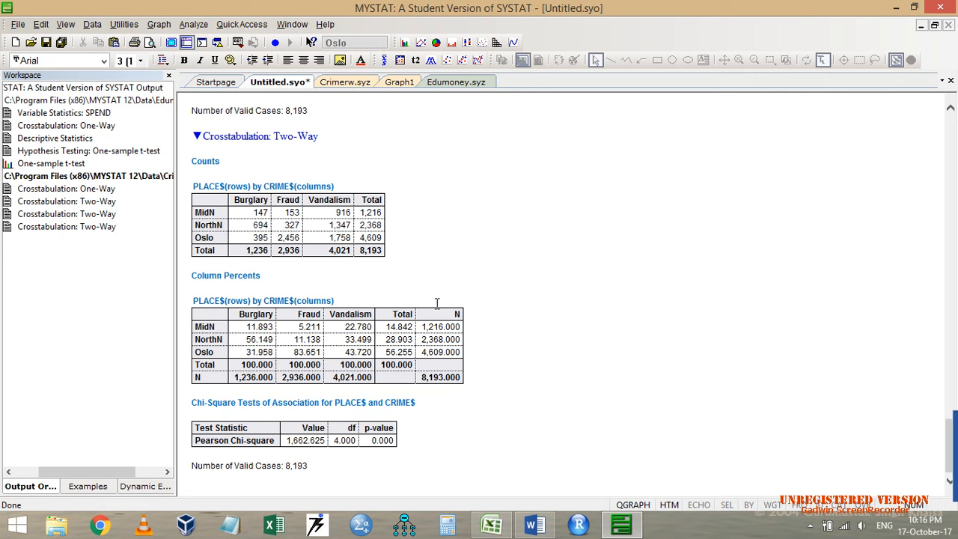
left_click(346, 84)
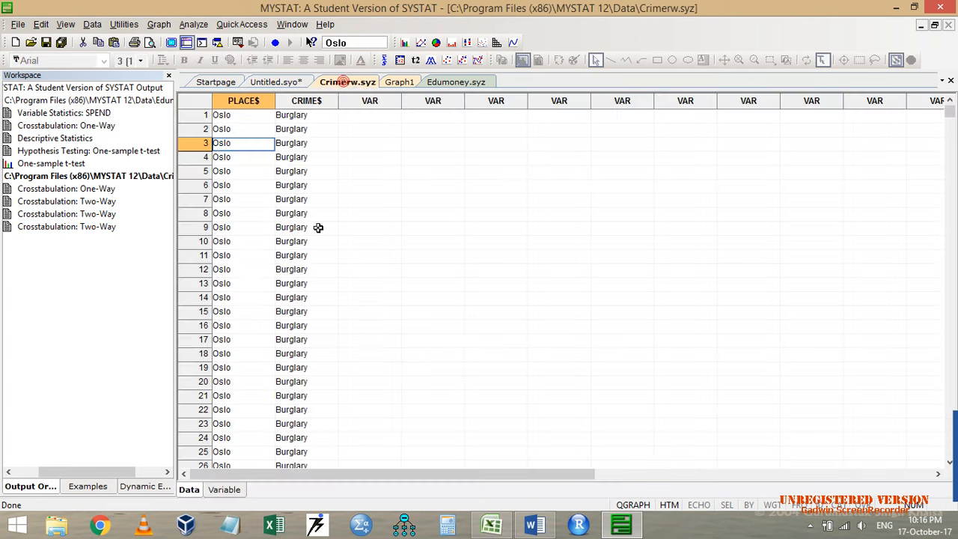
left_click(287, 79)
scroll(293, 405, "down", 3)
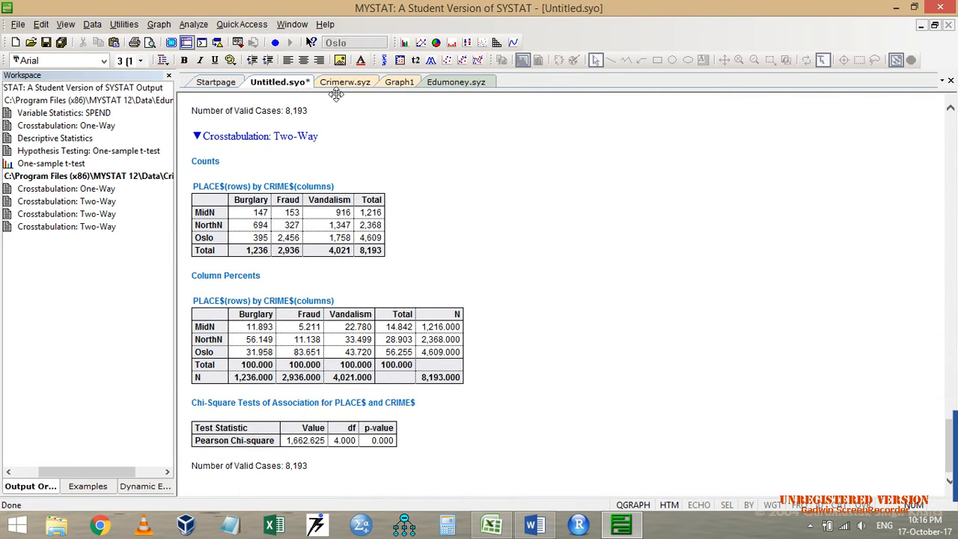
Review the Measures, Cell Statistics and Resampling options of the Two-Way table analysis for Crimerw.syz, leaving without running it.
left_click(345, 86)
left_click(253, 42)
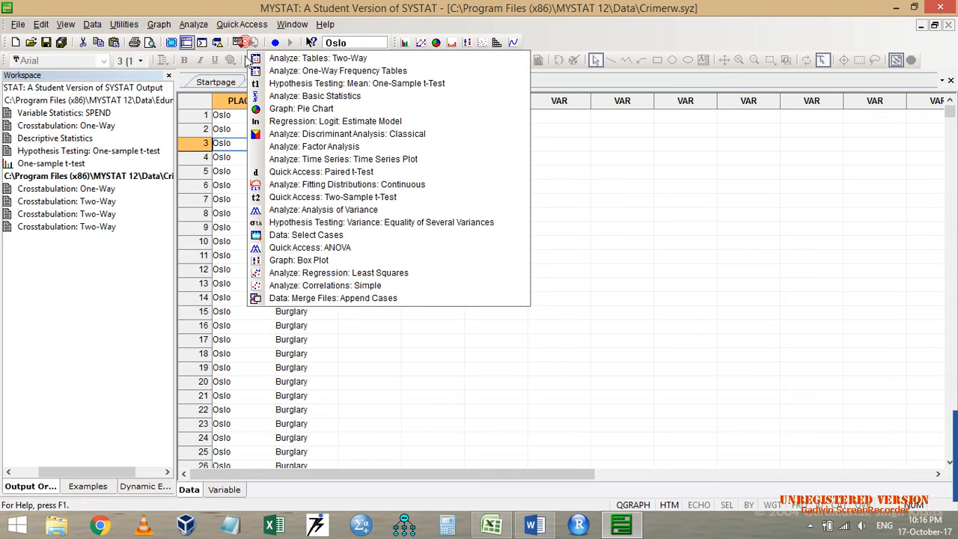
left_click(315, 58)
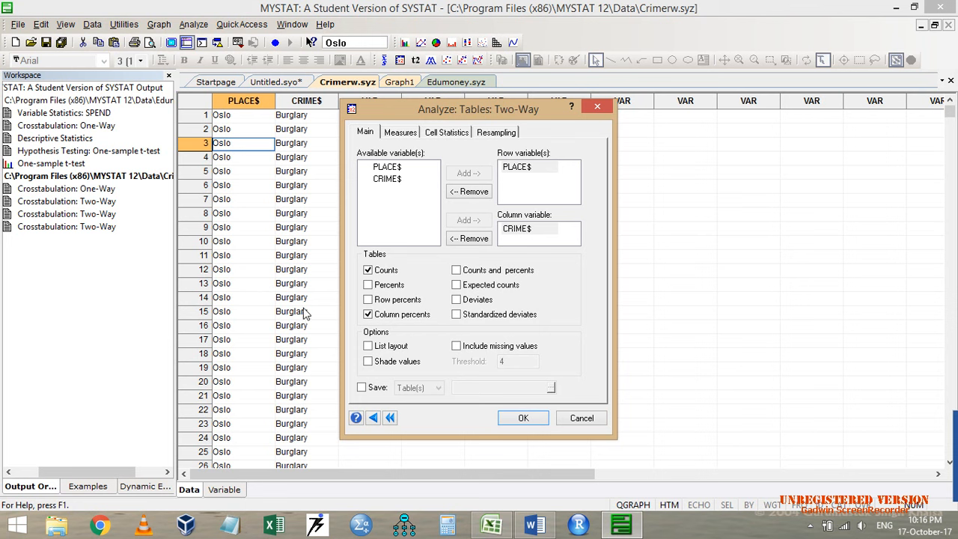
left_click(379, 313)
left_click(416, 133)
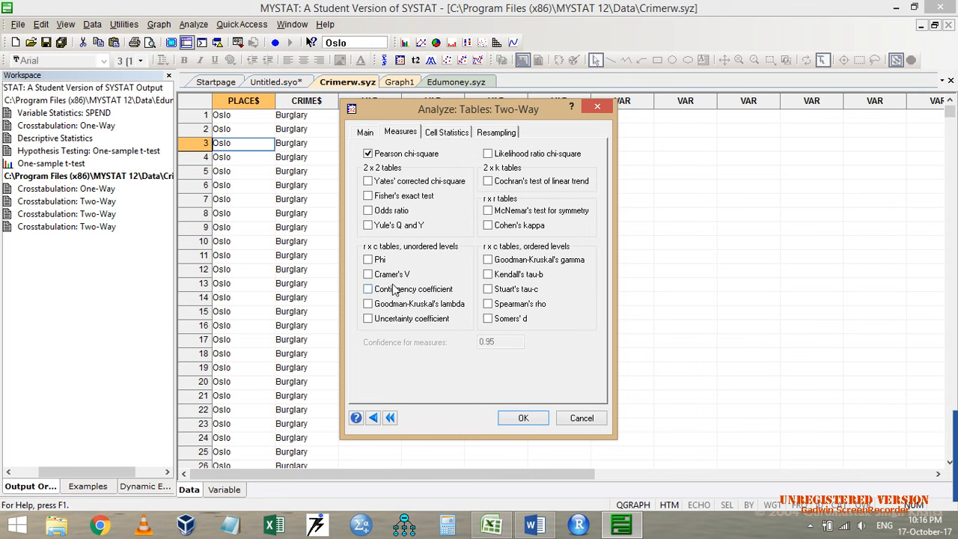
left_click_drag(426, 103, 515, 99)
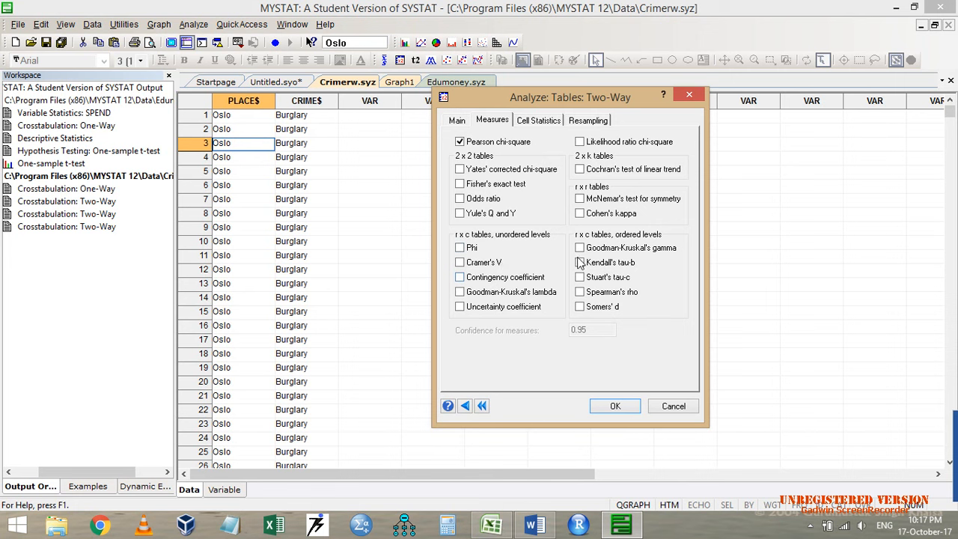
left_click(547, 120)
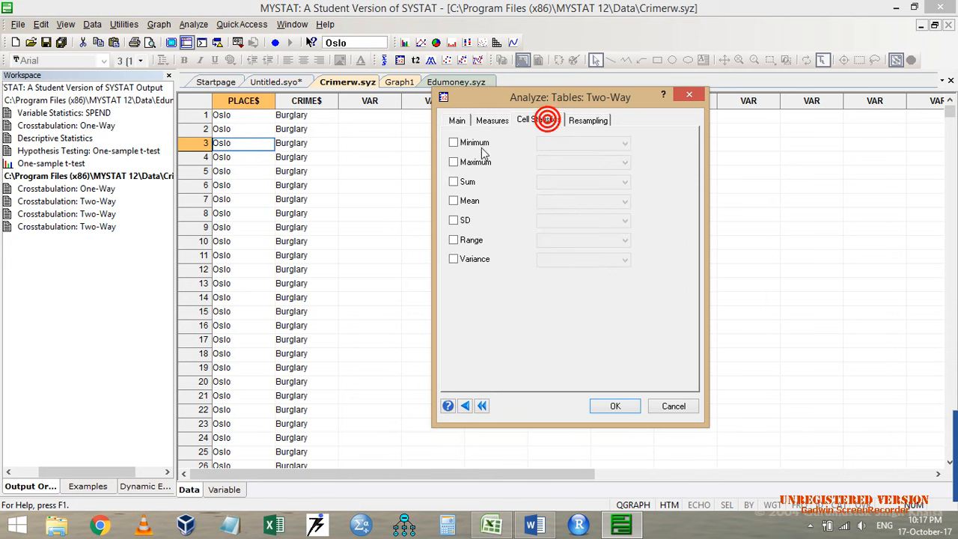
left_click(593, 119)
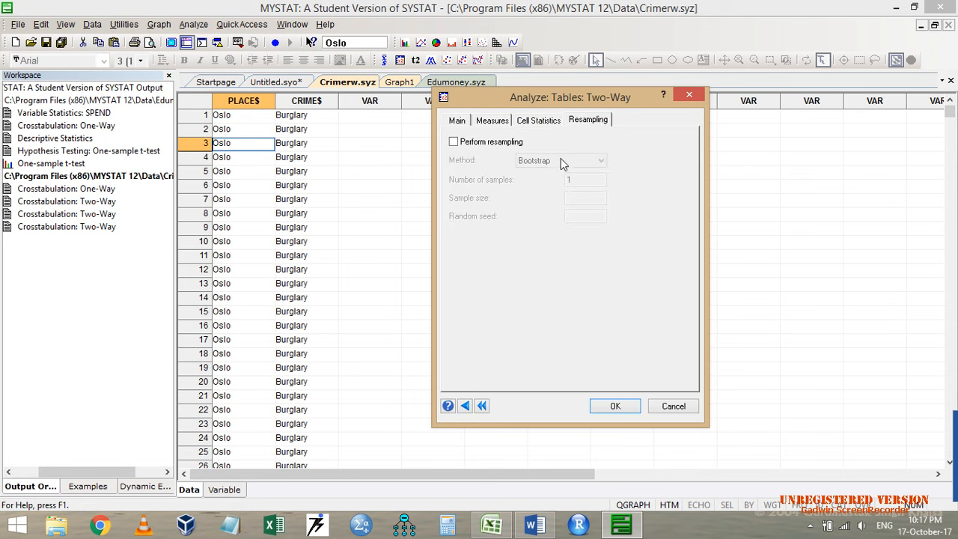
left_click(458, 120)
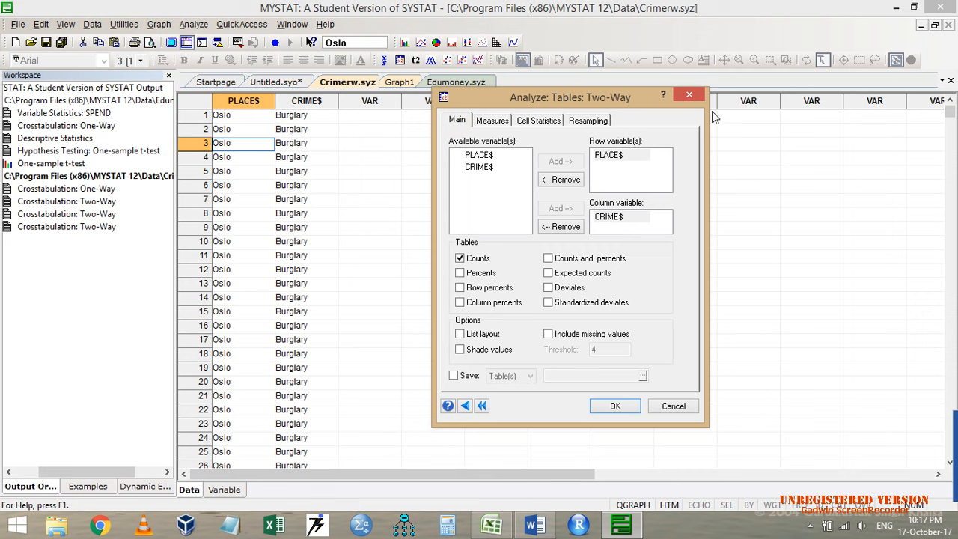
left_click(690, 96)
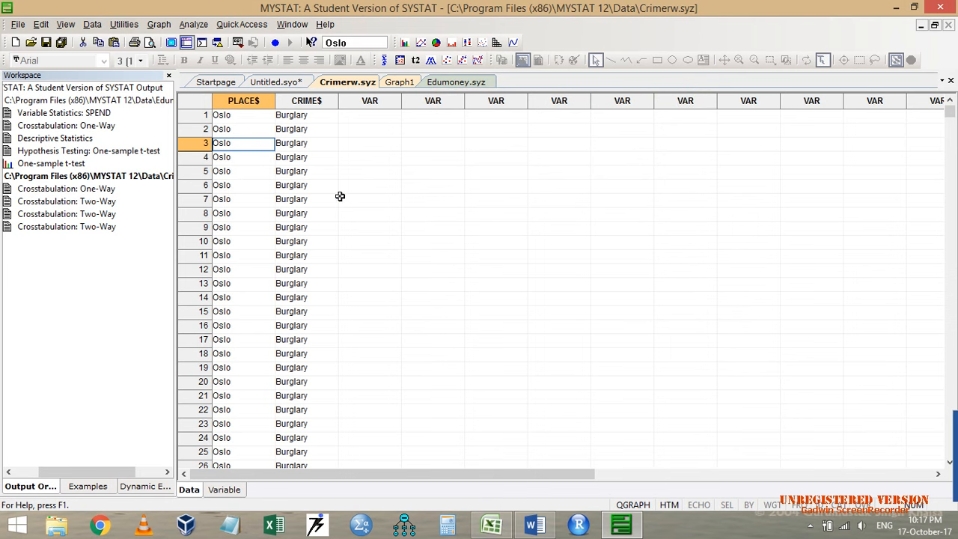
Review the main variable and table options of the Two-Way analysis once more and return to the Crimerw.syz data without running it.
left_click(237, 42)
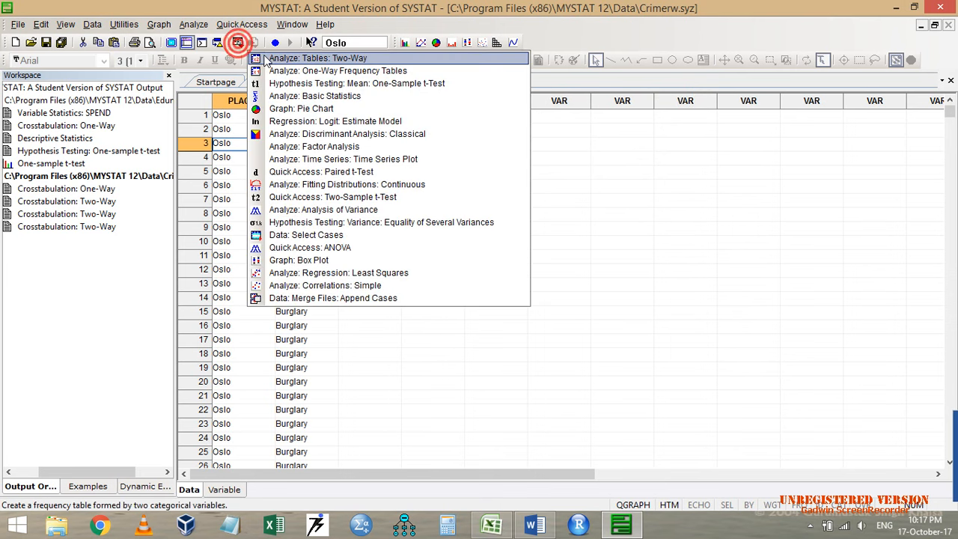
left_click(264, 56)
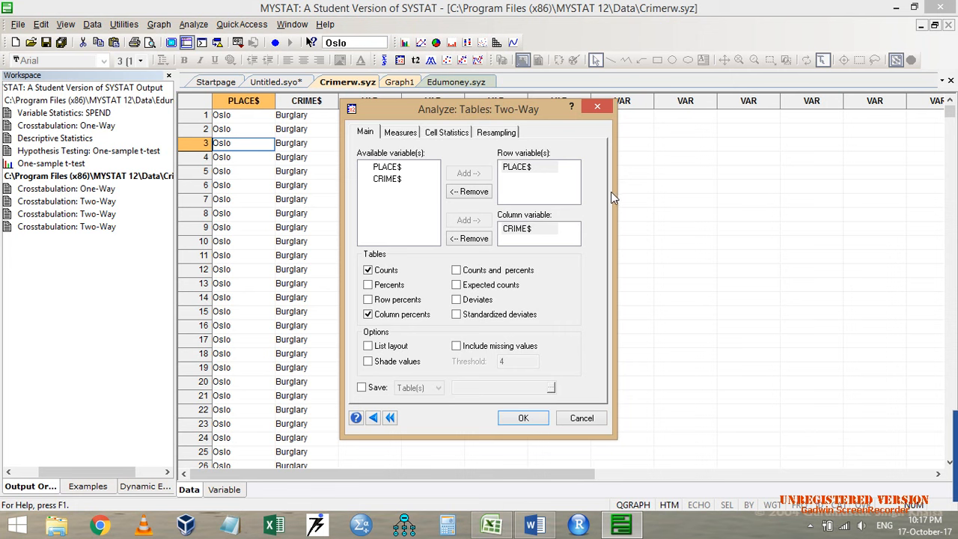
left_click(583, 109)
left_click(353, 80)
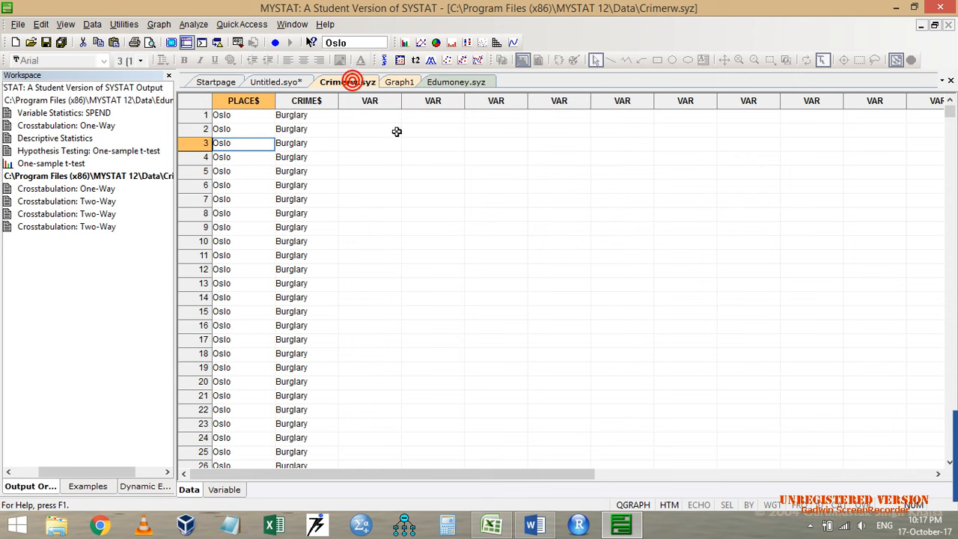